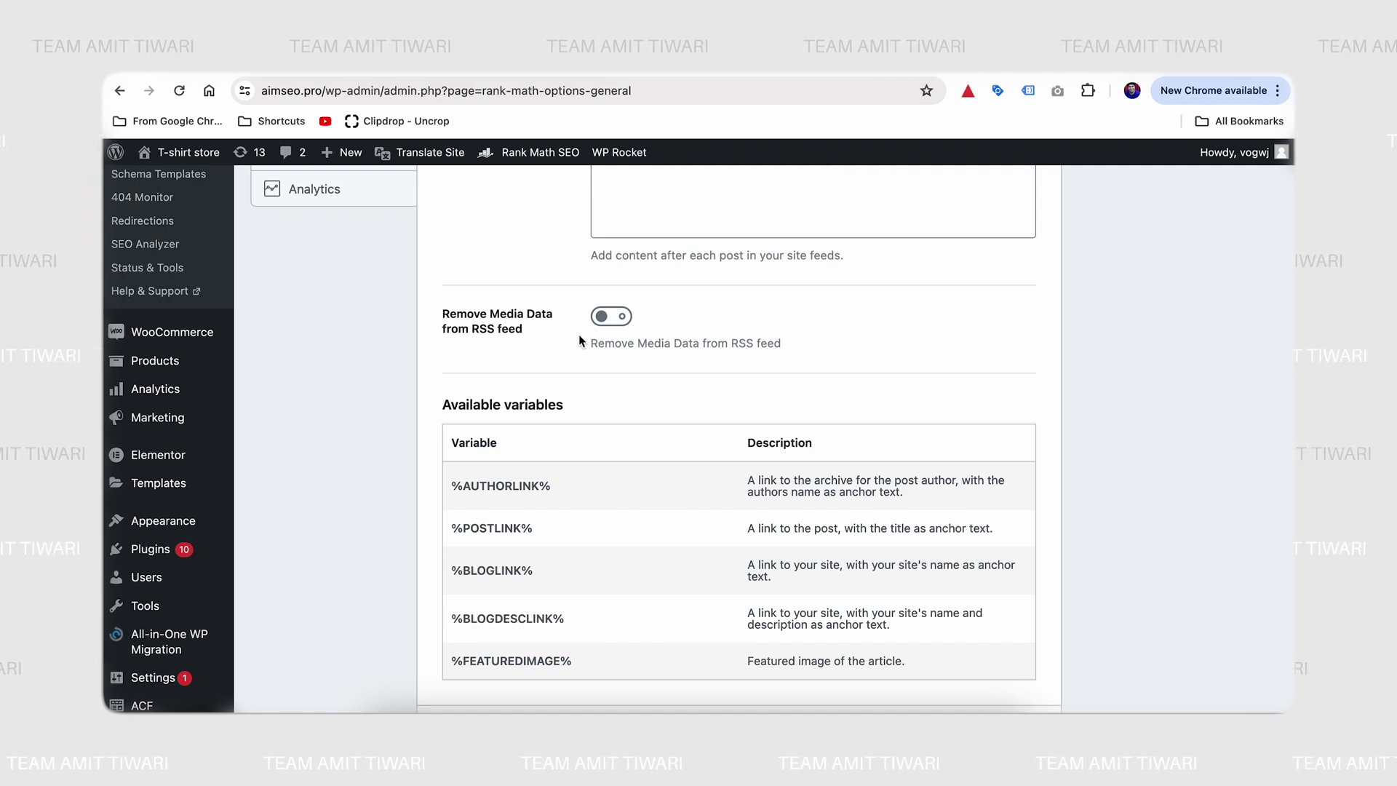
Enable the removal of media data from the RSS feed
click(617, 317)
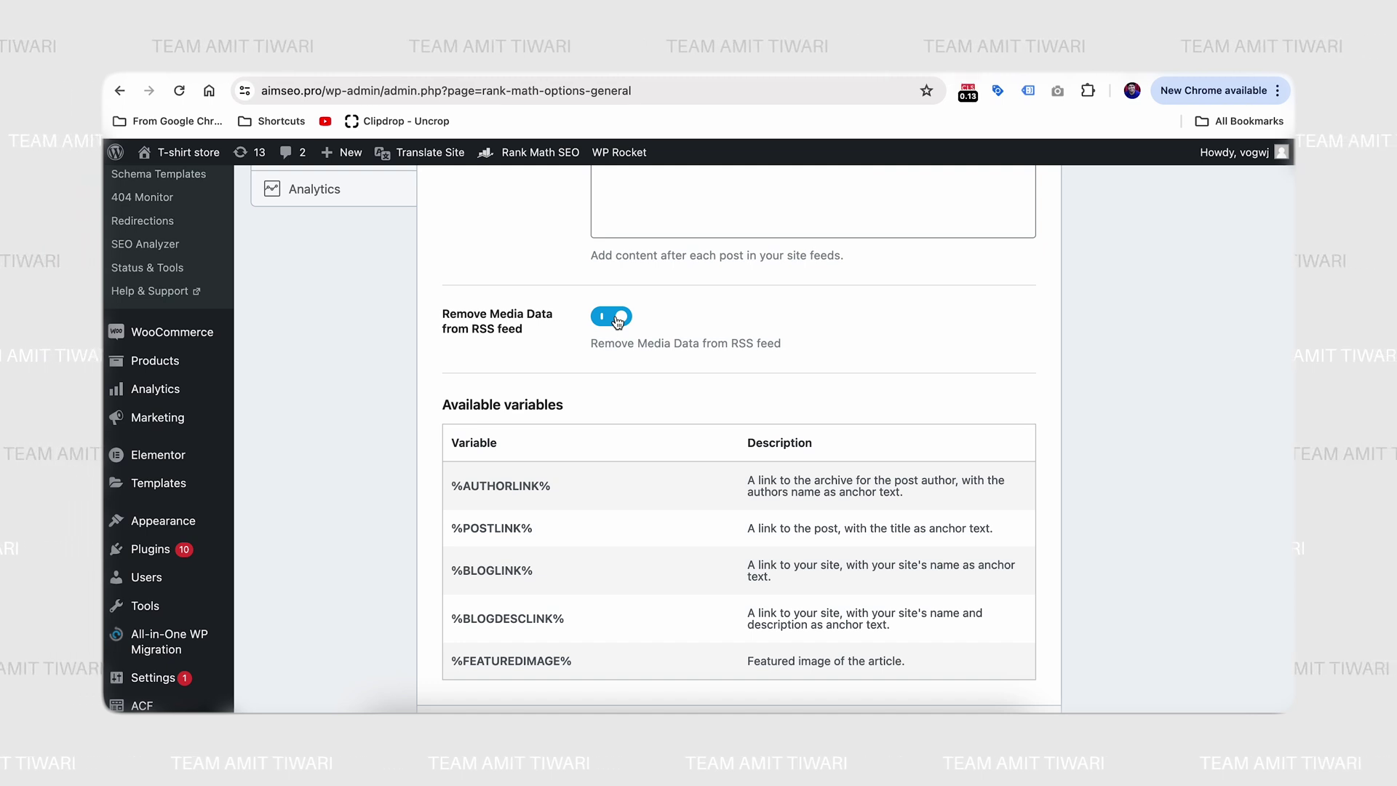
In the WooCommerce SEO settings, keep GTIN-8 as the global identifier and enable showing it on product pages
scroll(617, 320, up, 5)
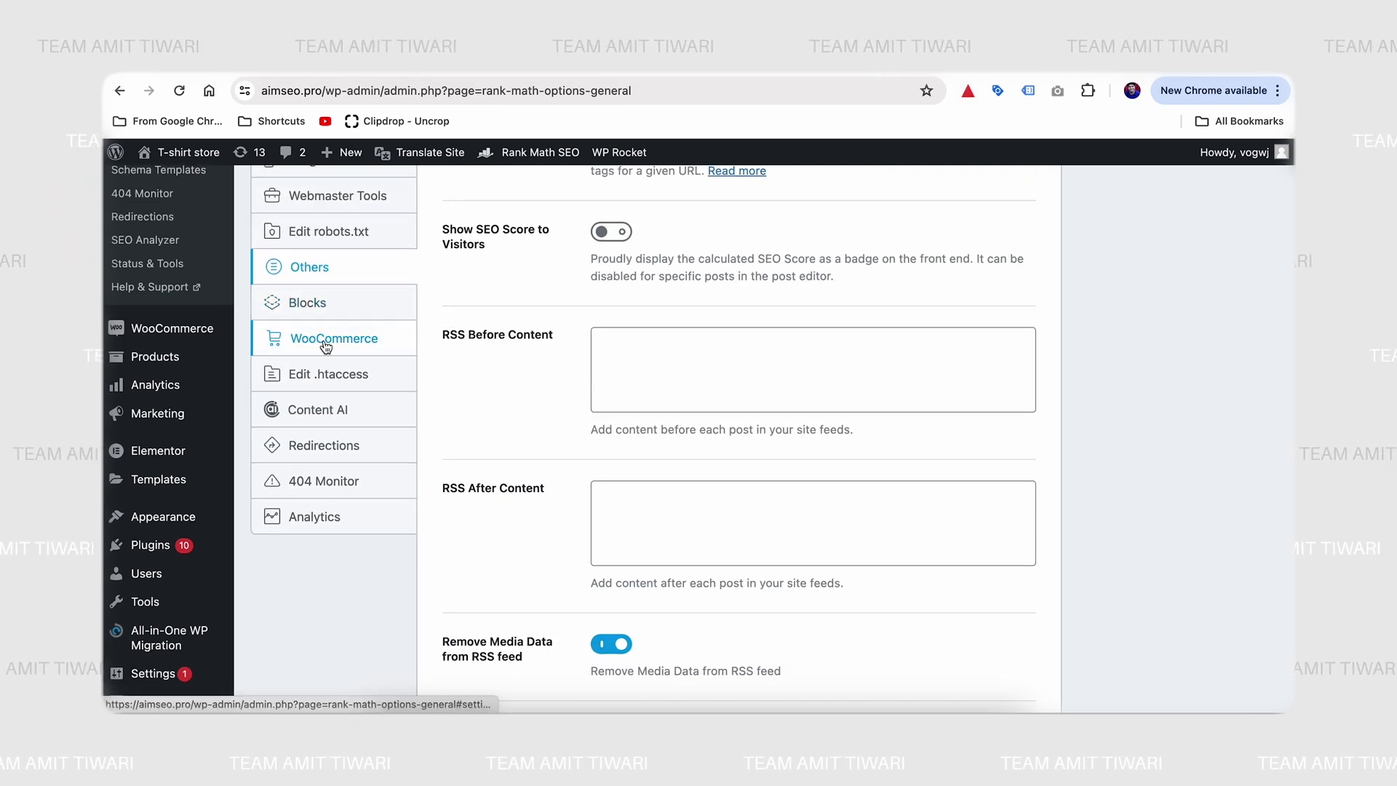
click(325, 346)
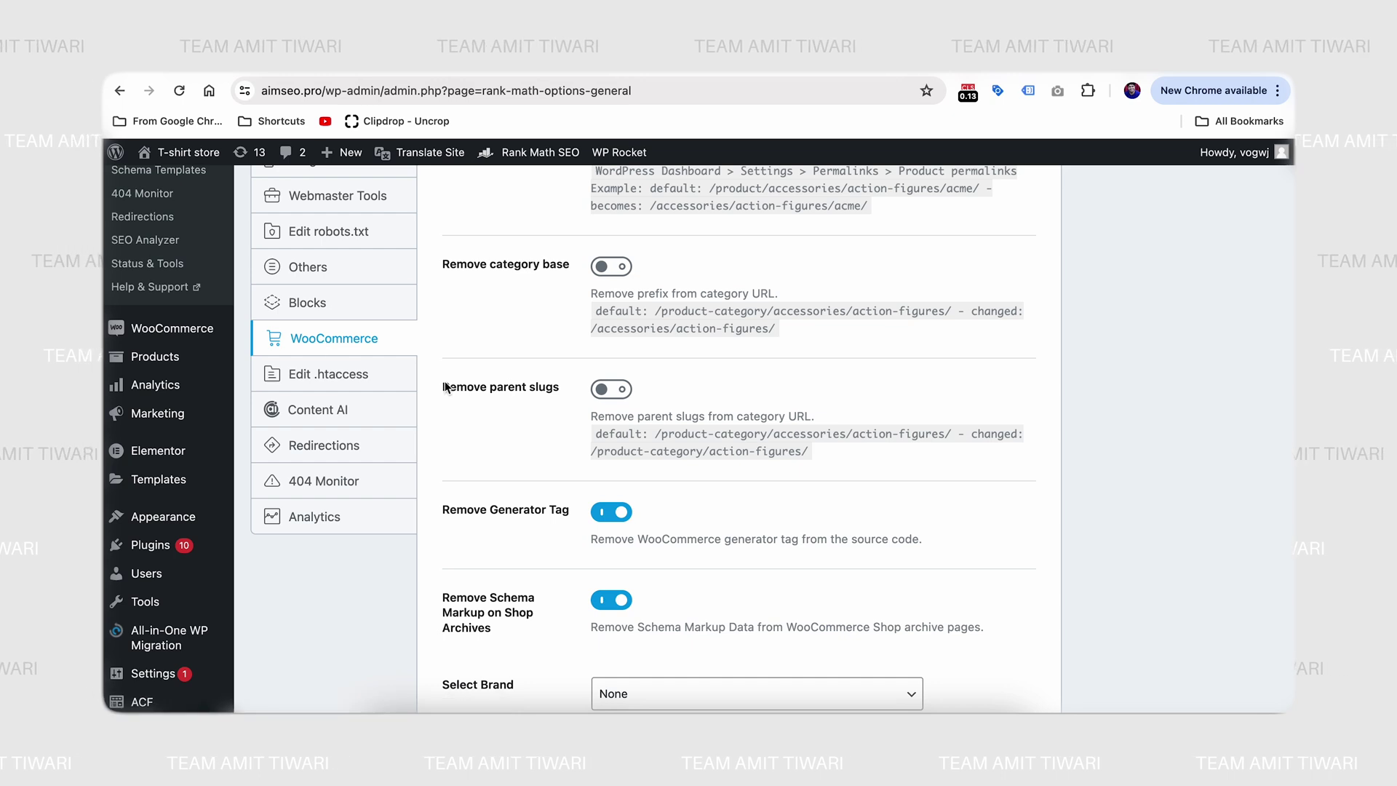
scroll(446, 387, down, 5)
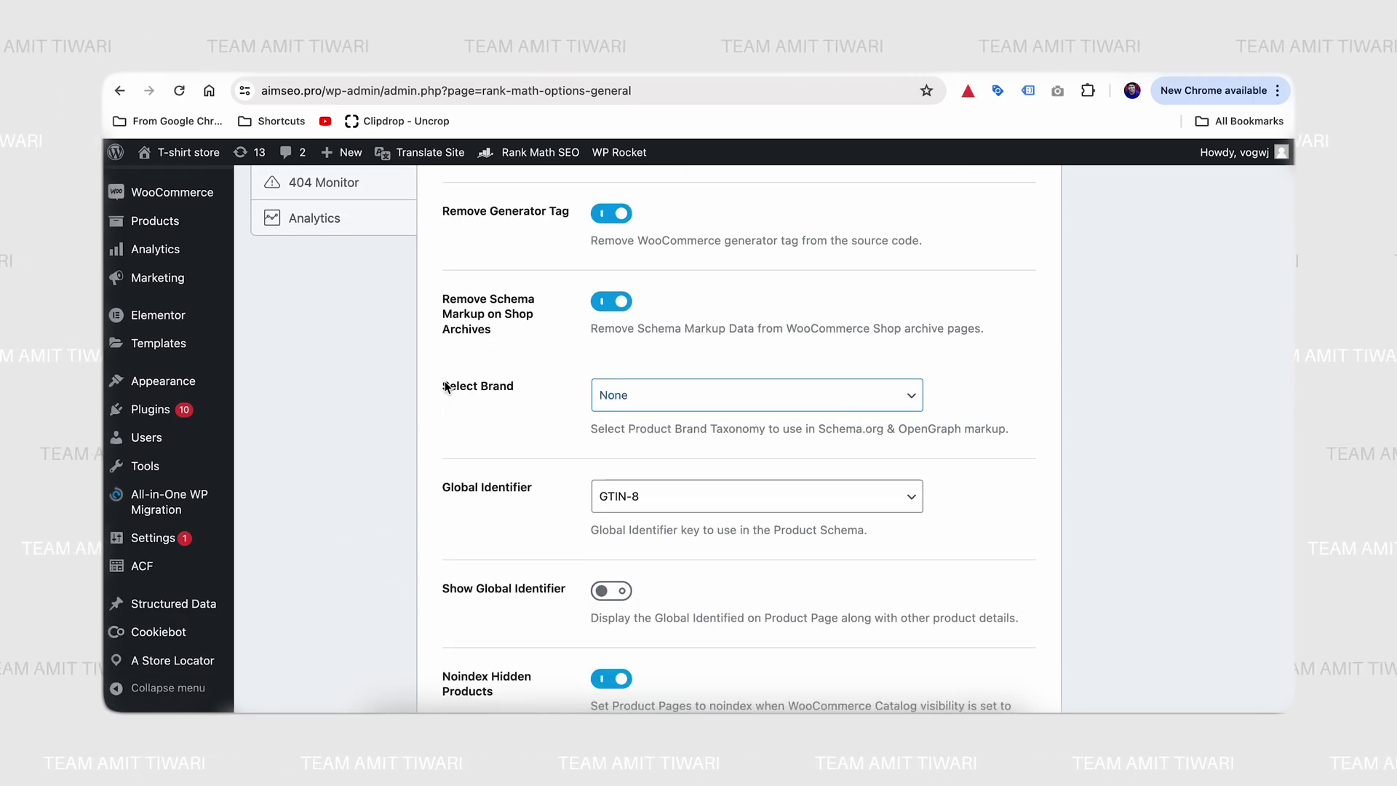
scroll(446, 386, down, 3)
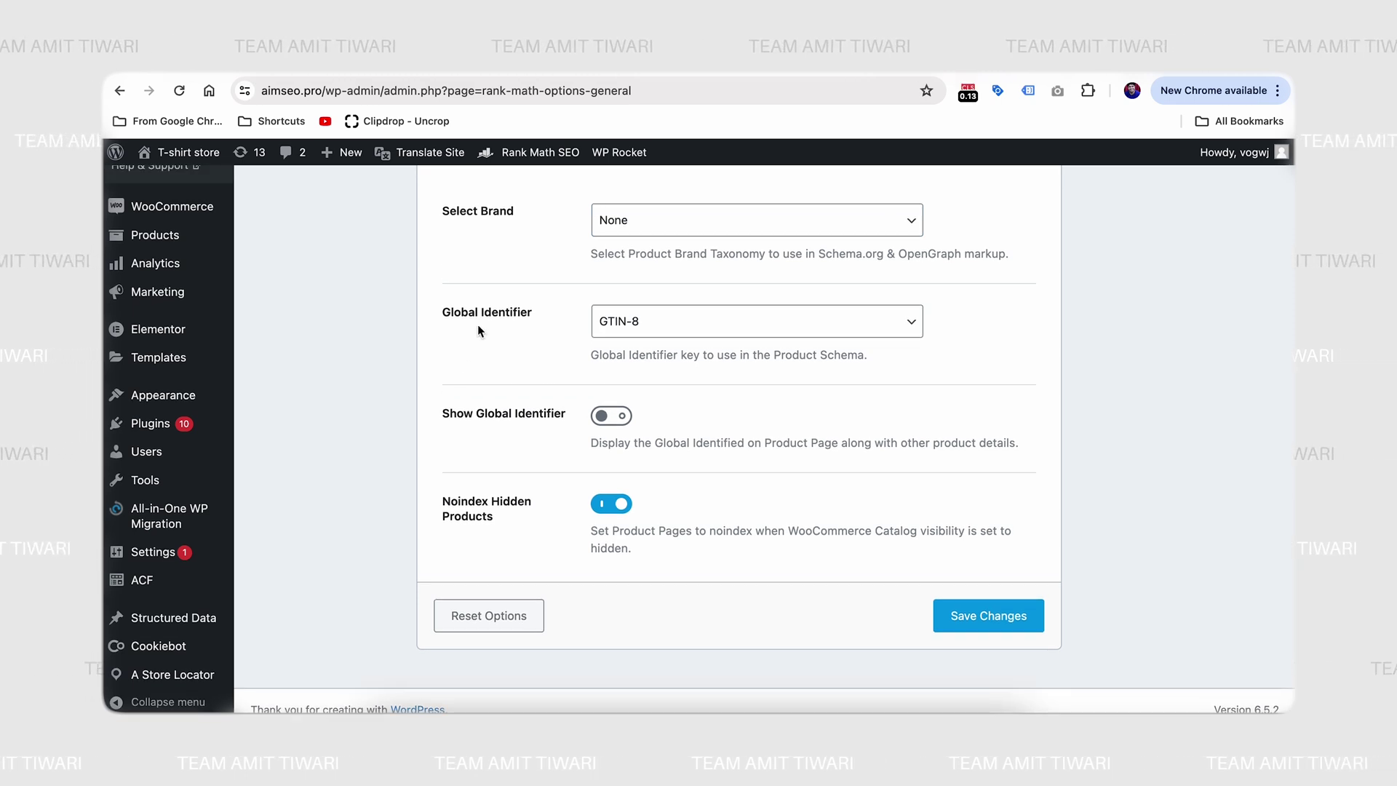
click(625, 326)
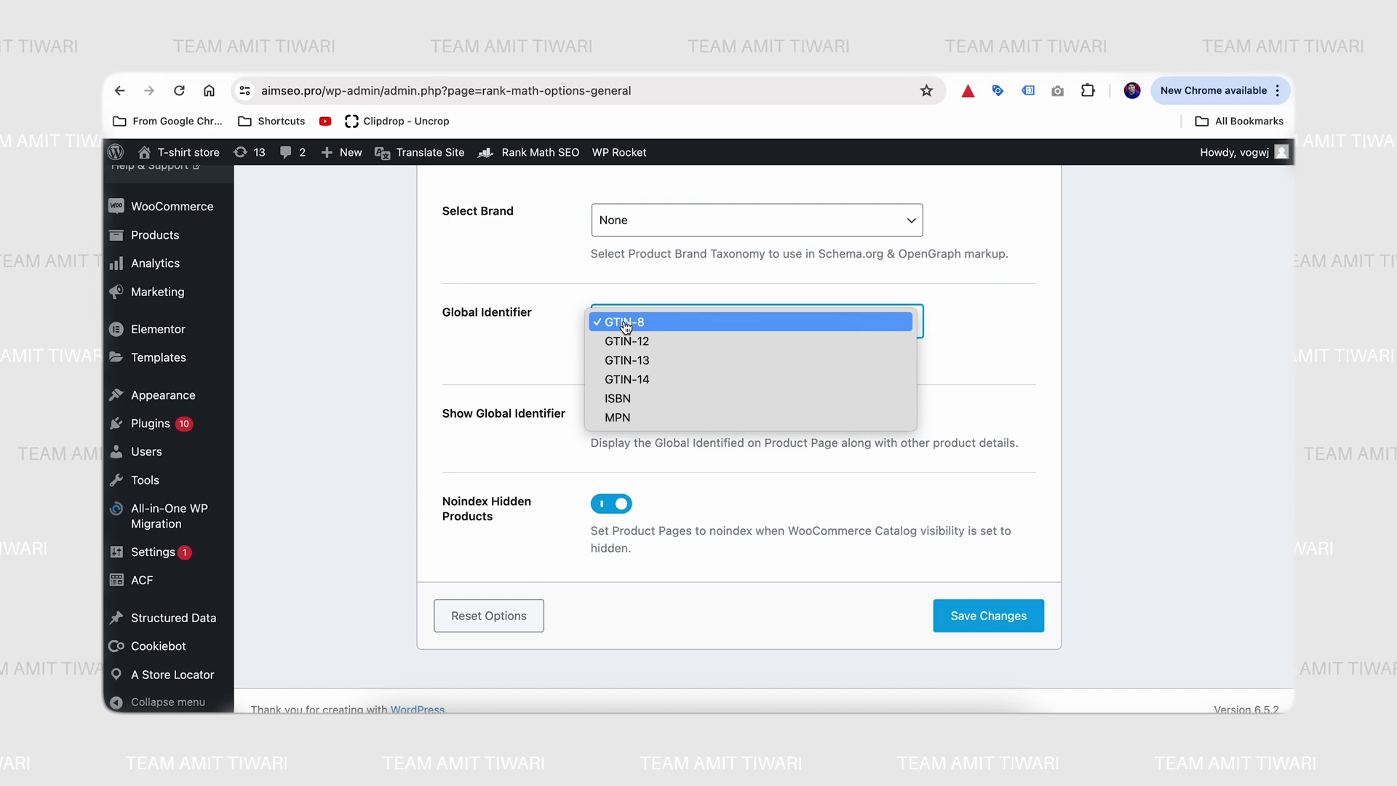
click(626, 325)
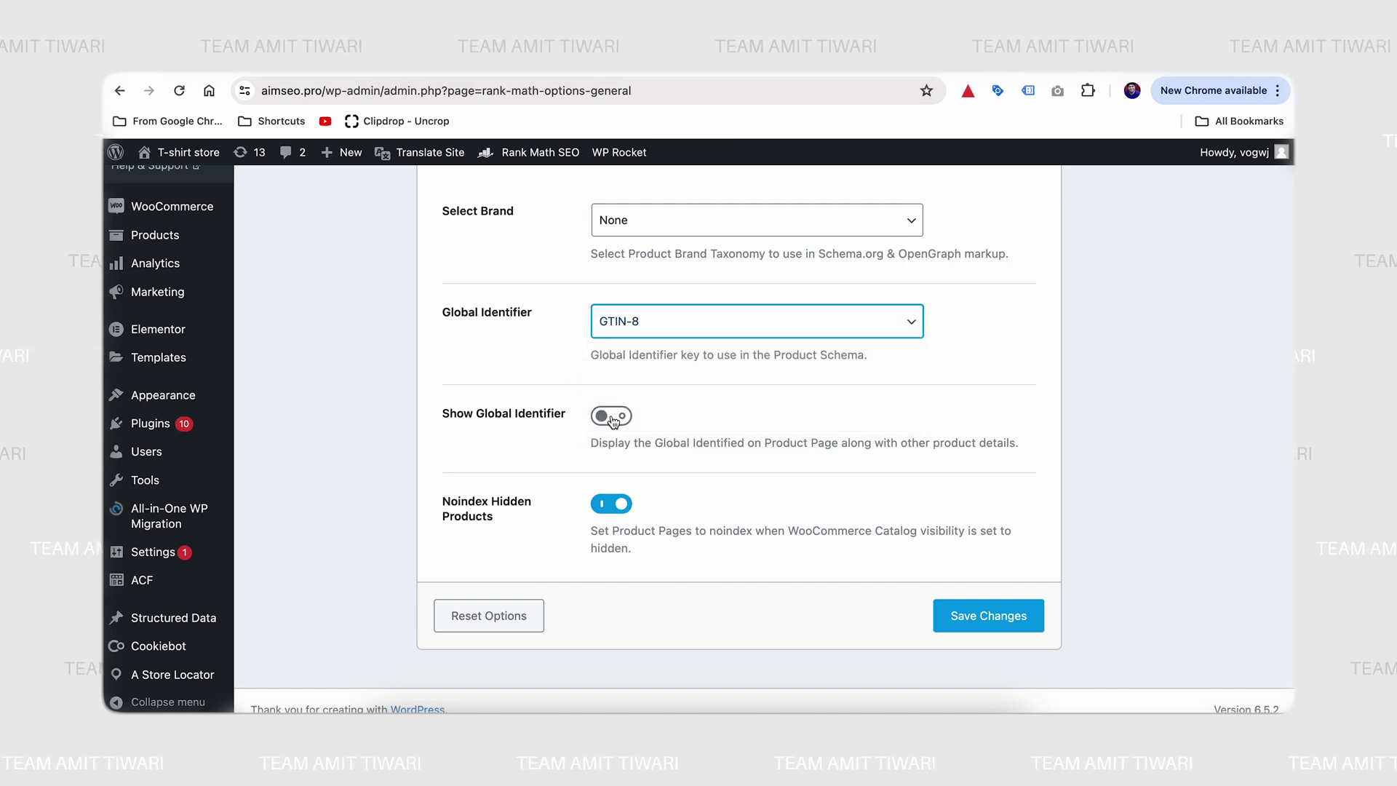
click(613, 418)
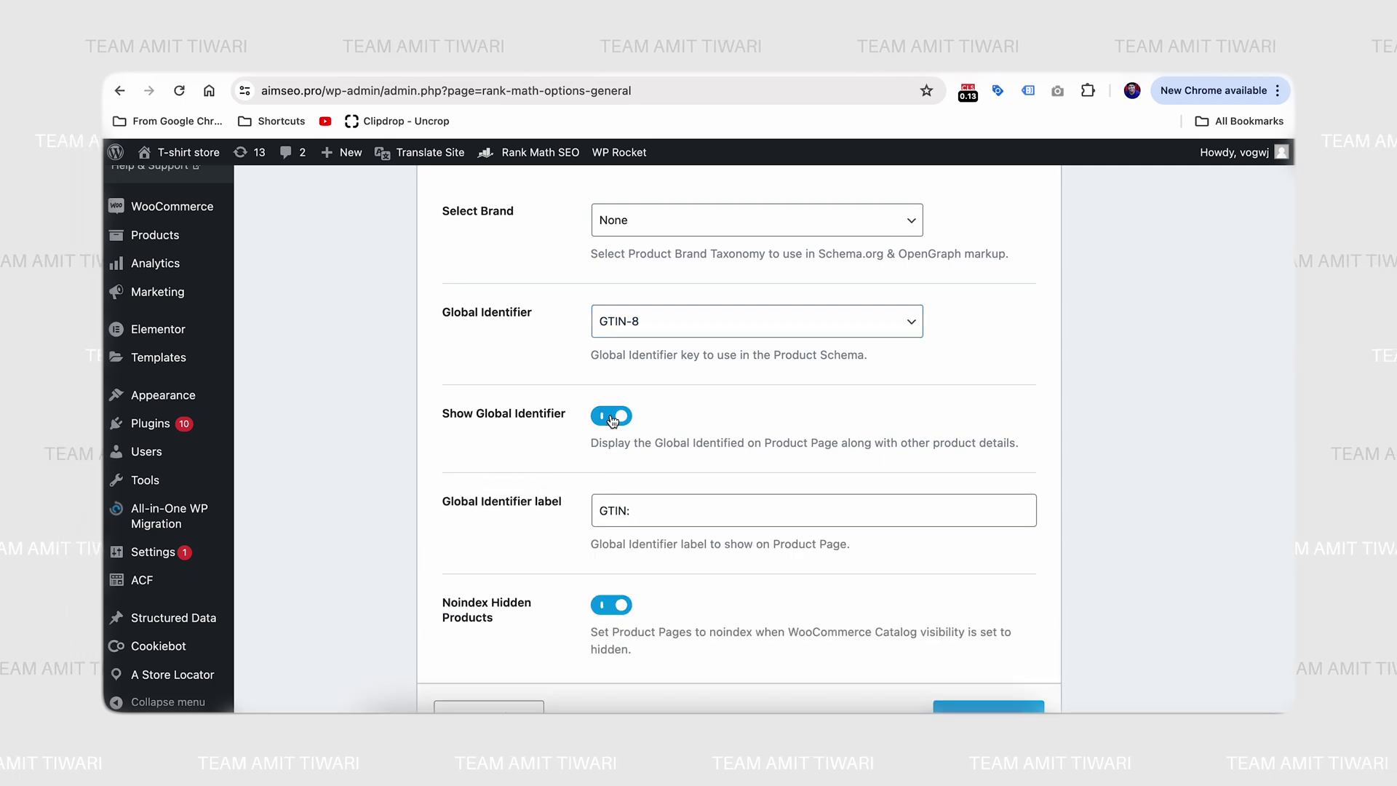
click(633, 513)
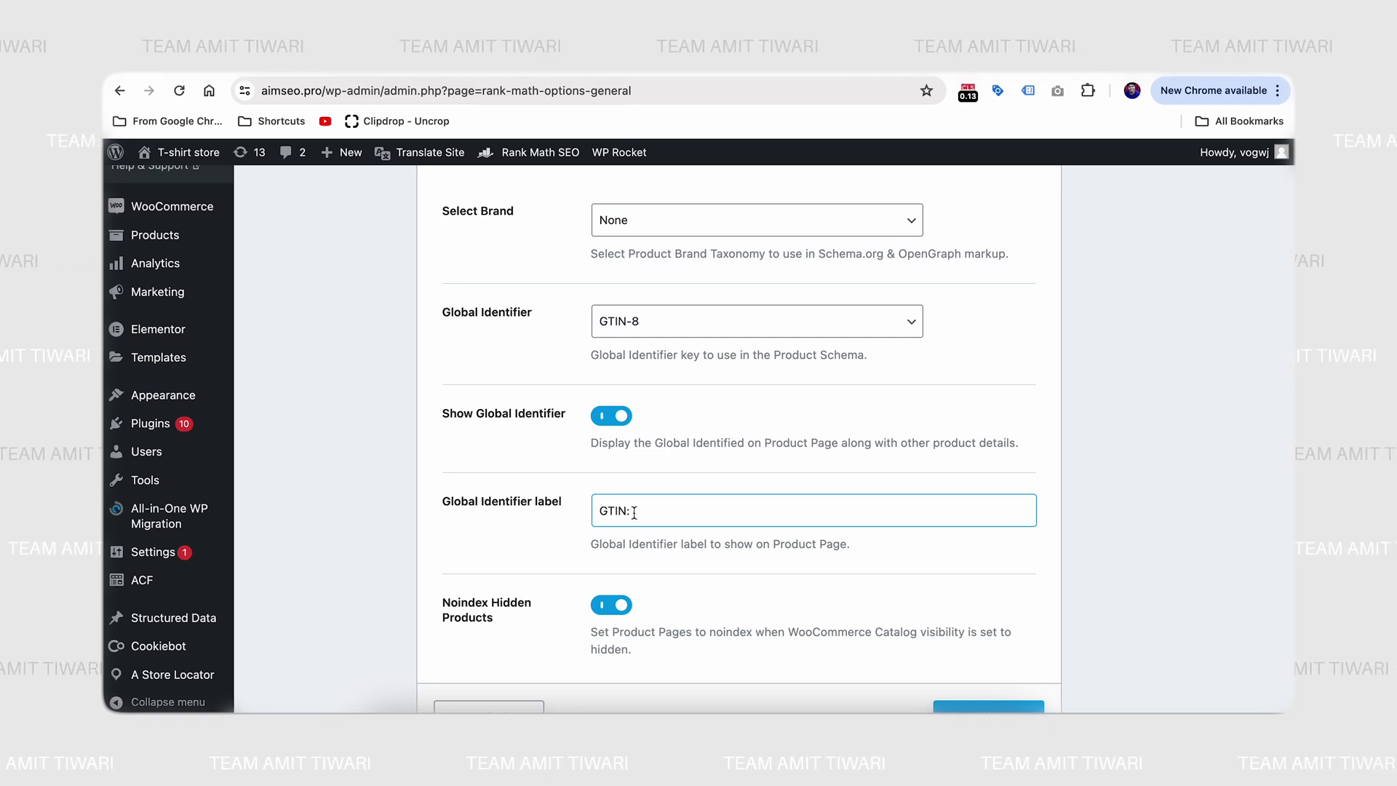
click(560, 531)
Review the Global Meta settings, from robots meta and separator character to the custom image and default thumbnail watermarks
scroll(560, 531, down, 1)
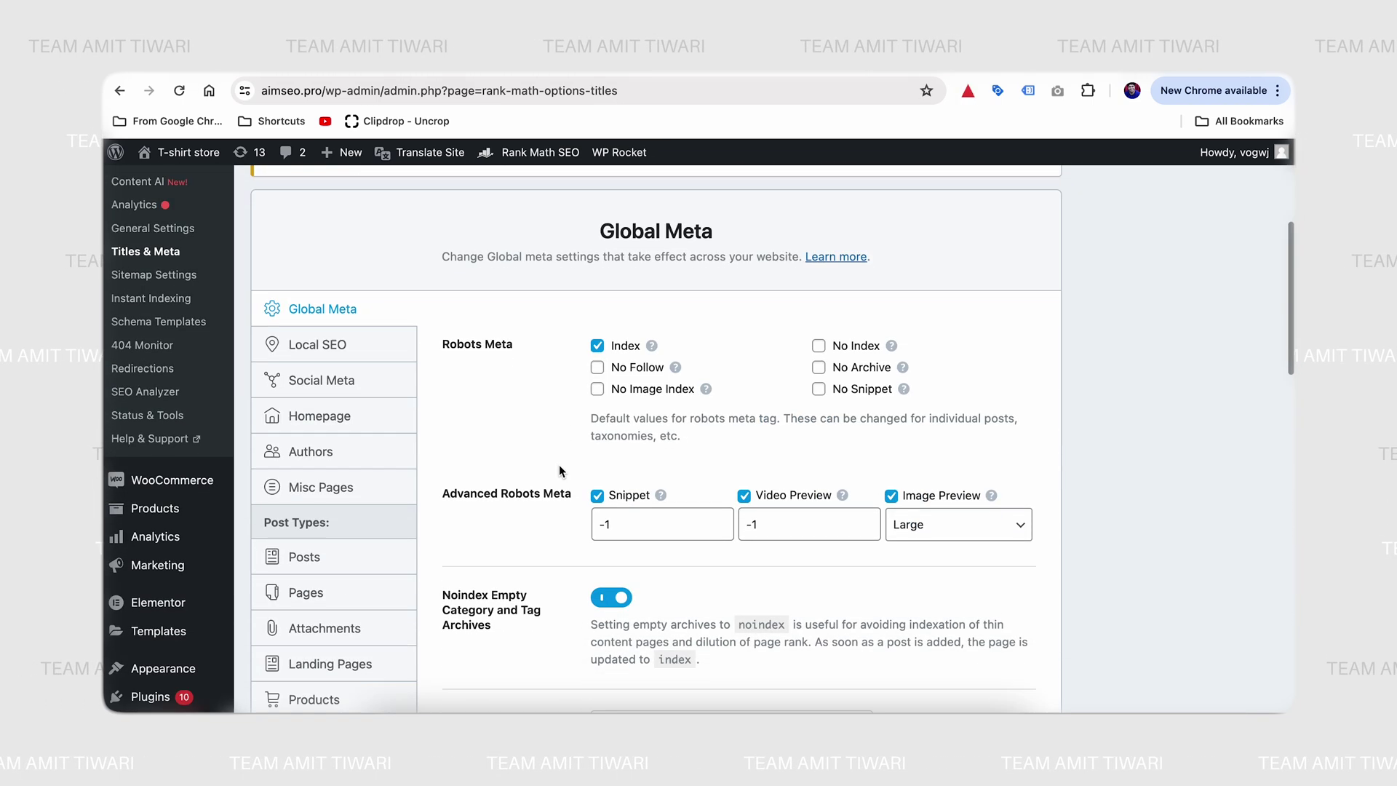
scroll(559, 466, down, 1)
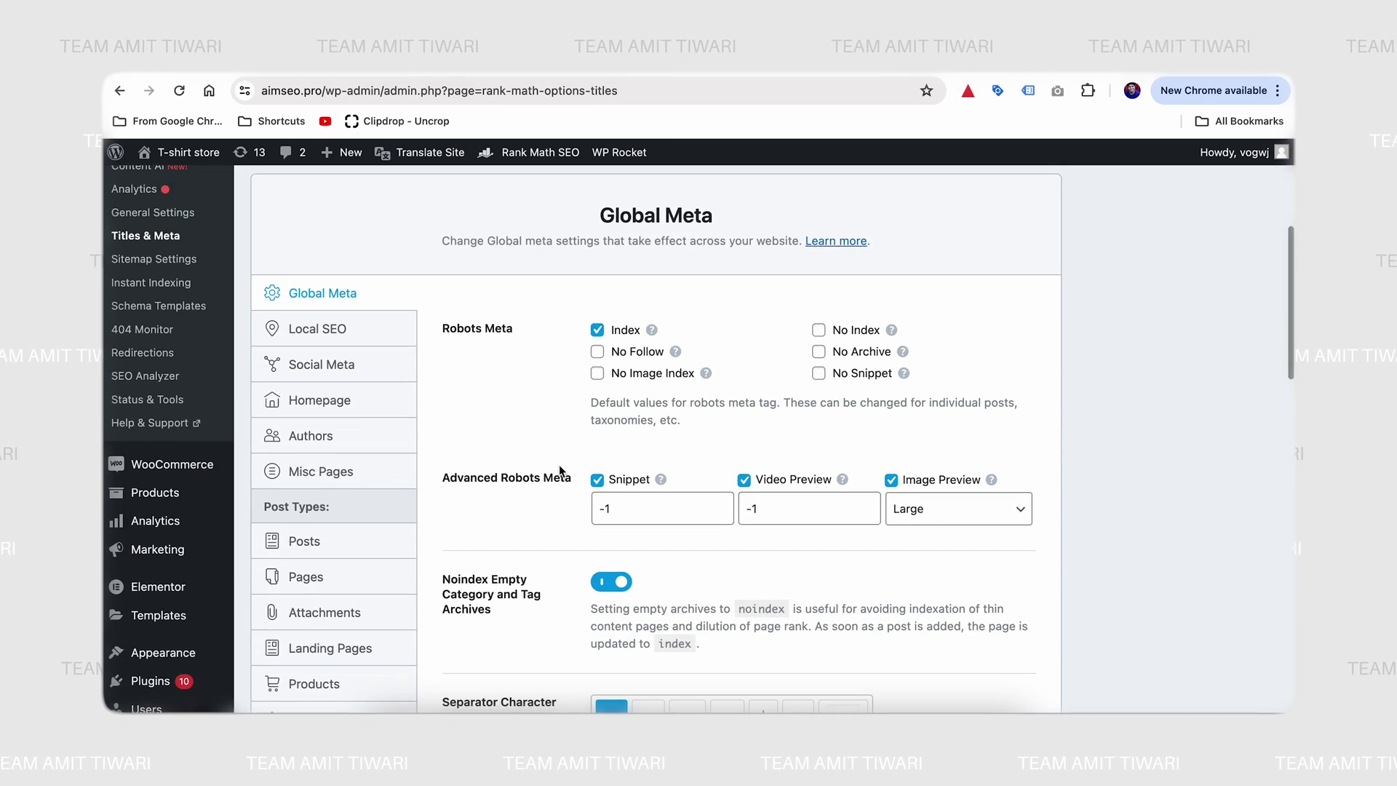
scroll(559, 464, down, 15)
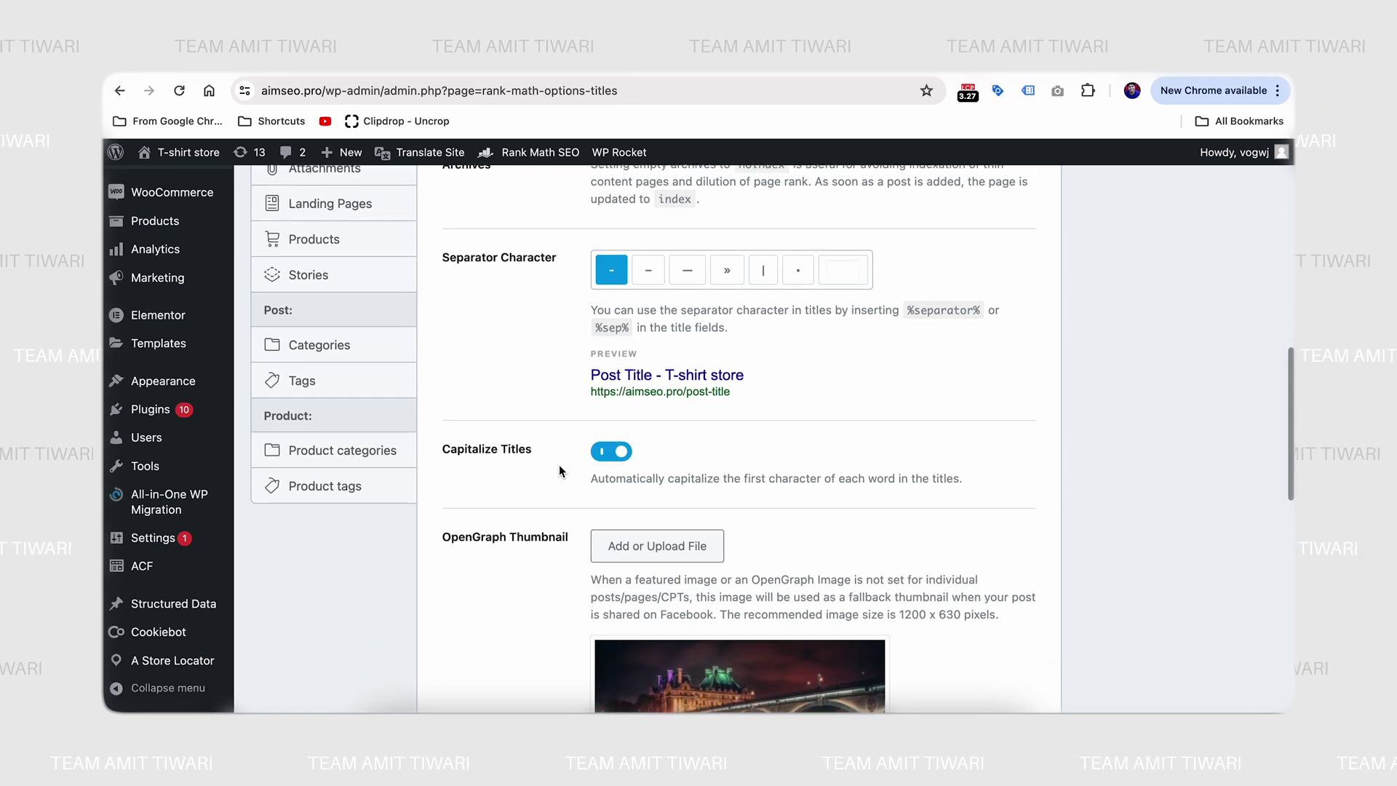
scroll(559, 464, down, 4)
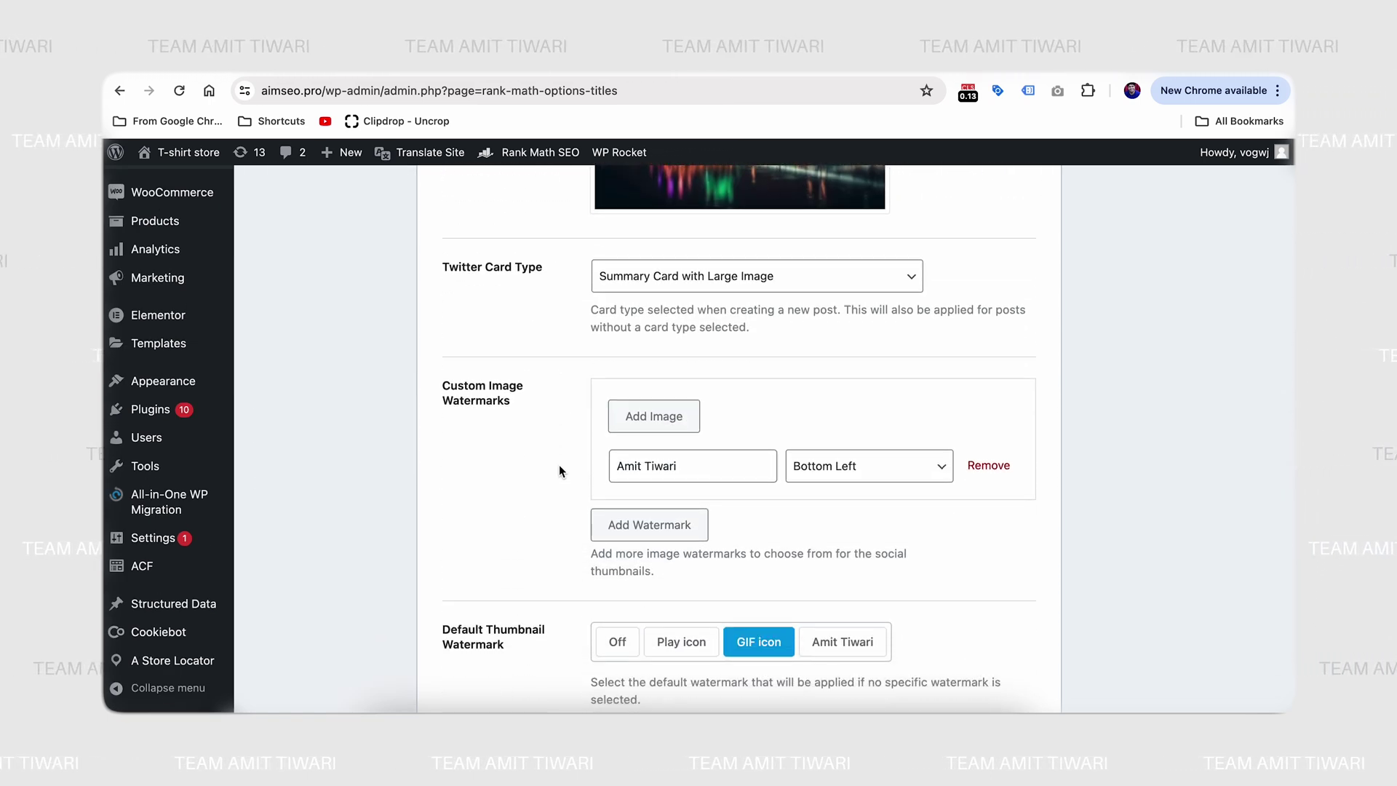
scroll(558, 471, down, 1)
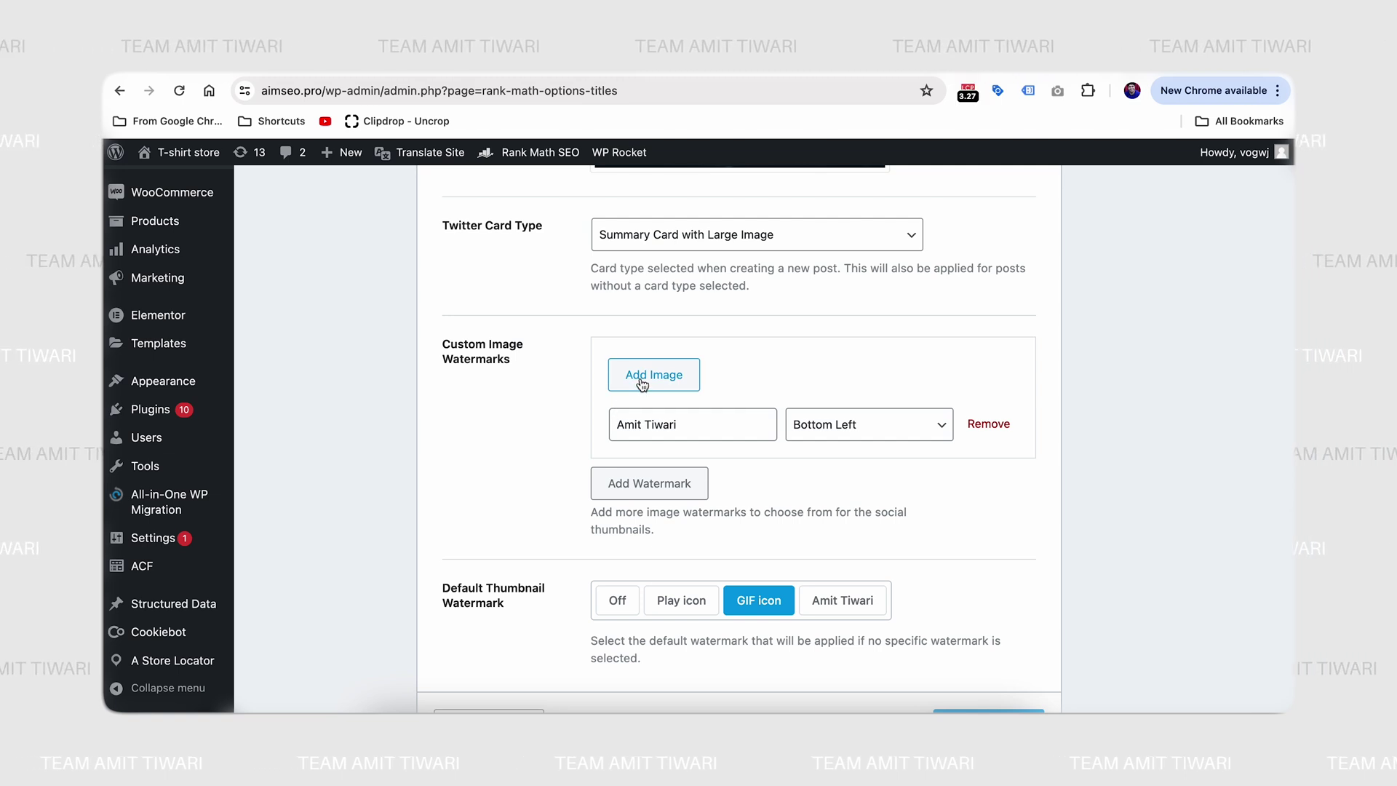
click(677, 428)
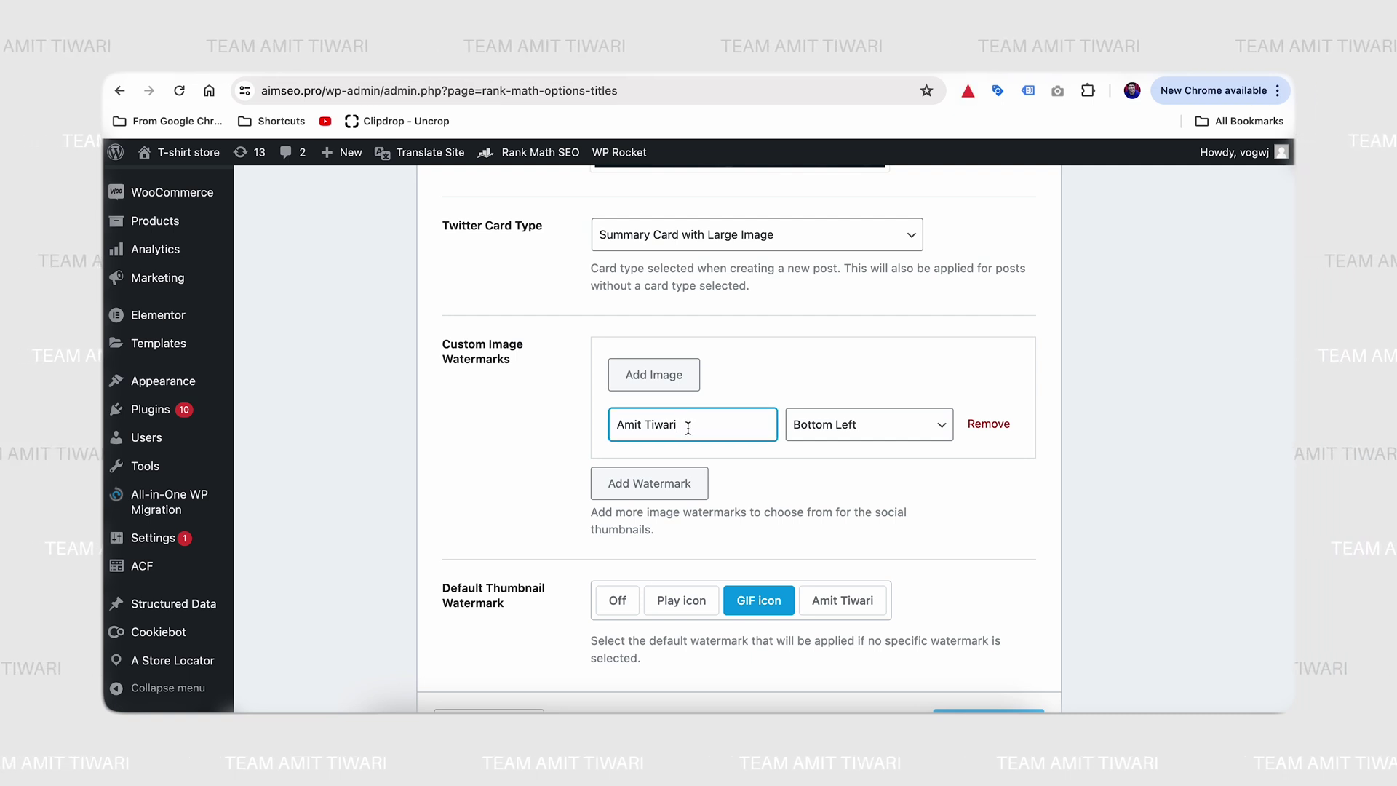
scroll(529, 435, down, 2)
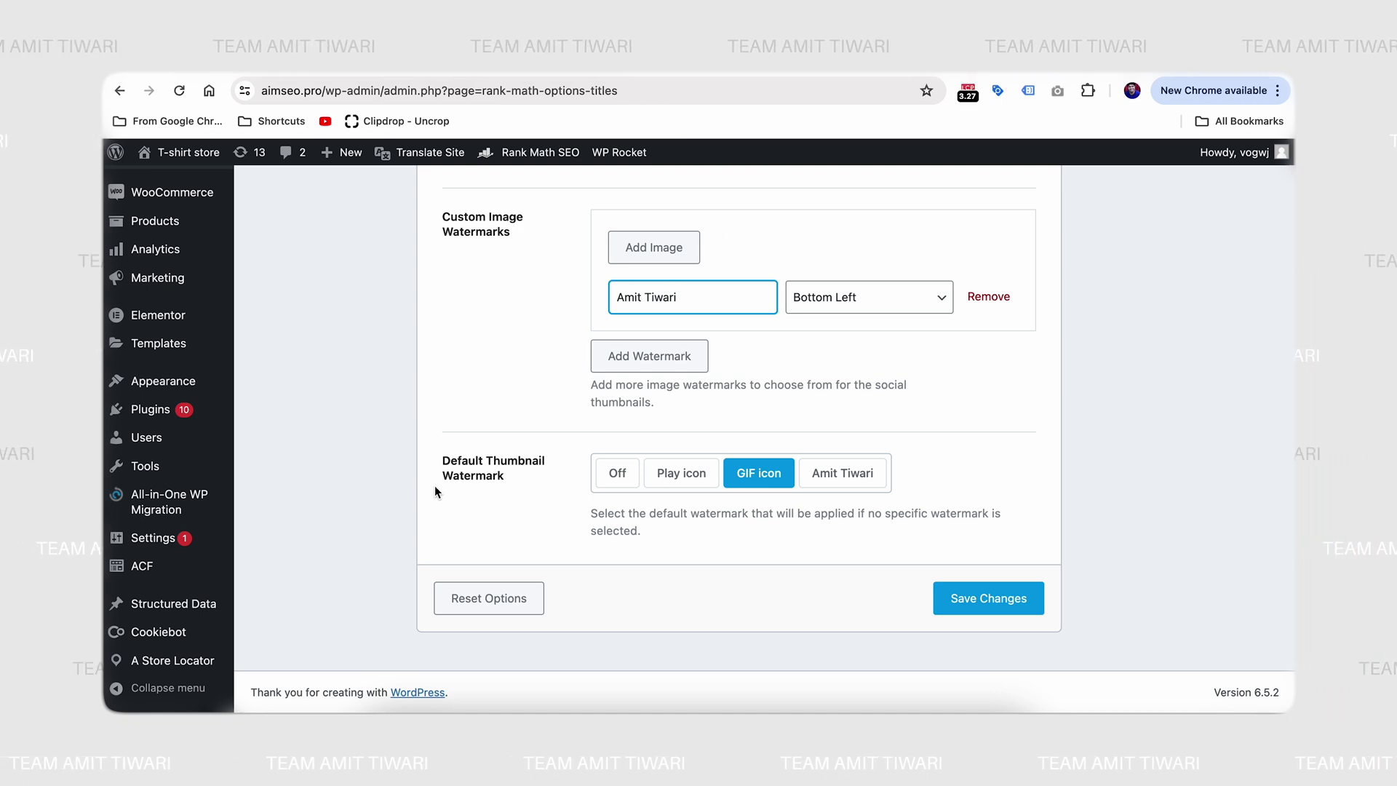
In the Titles & Meta settings for Posts, enable Autogenerate Image for auto-detected videos
scroll(435, 486, up, 15)
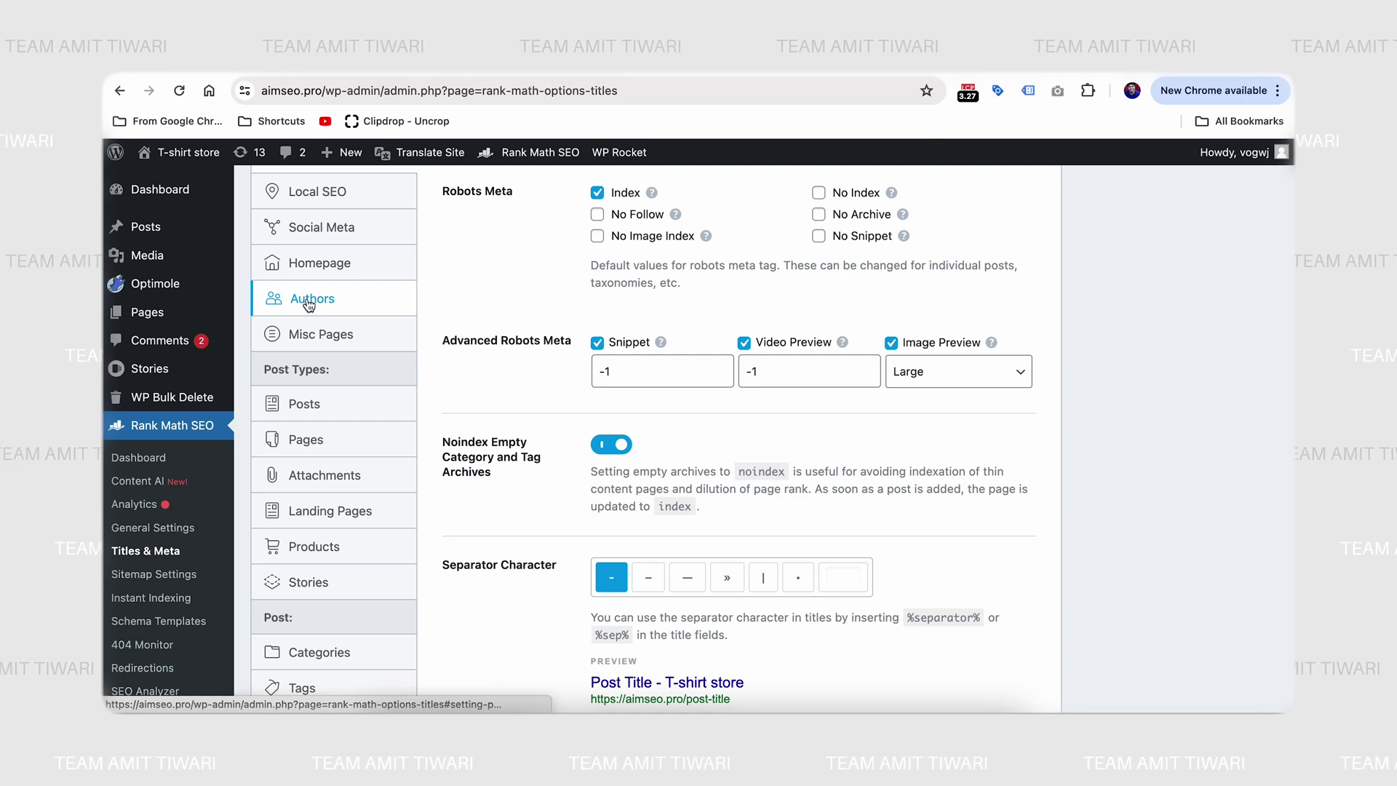
click(301, 400)
scroll(553, 317, down, 5)
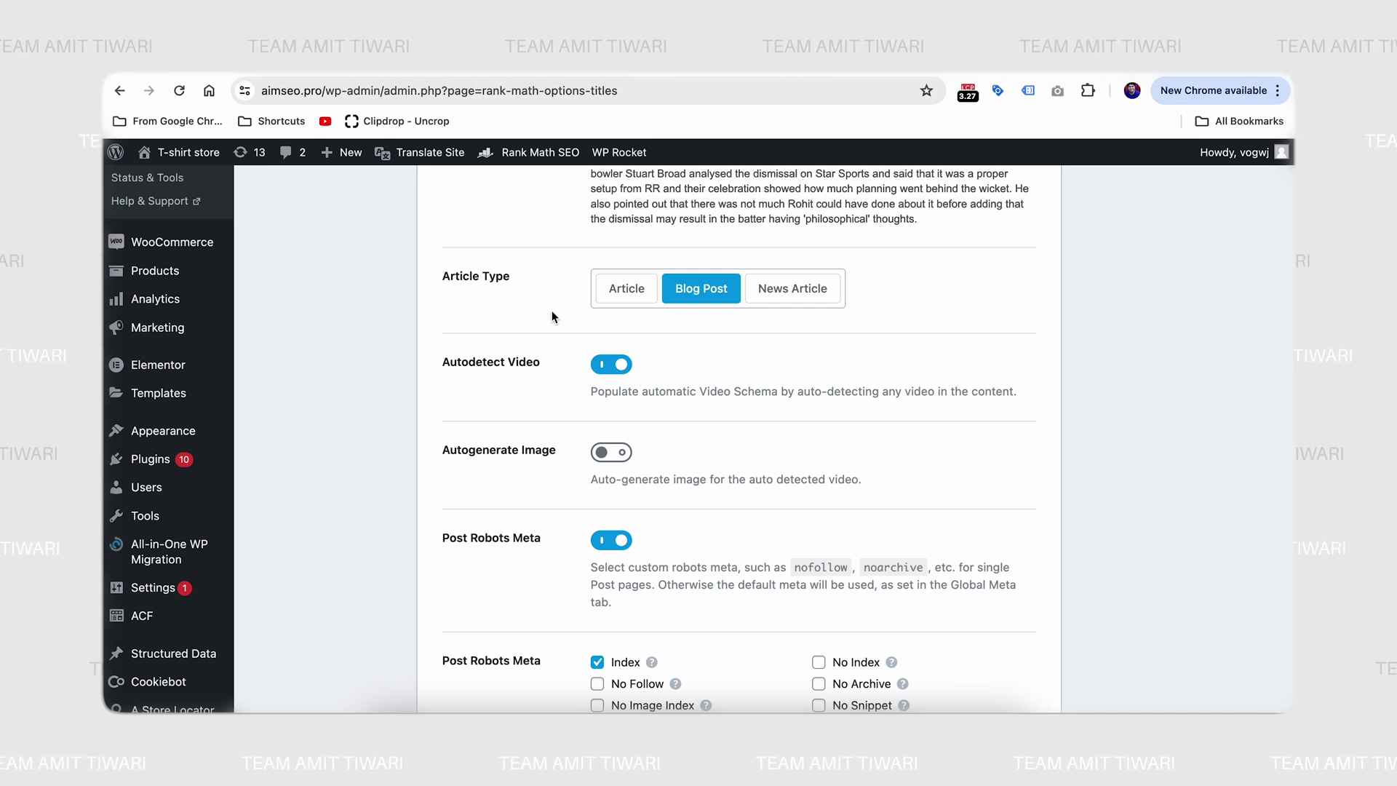
scroll(556, 295, down, 1)
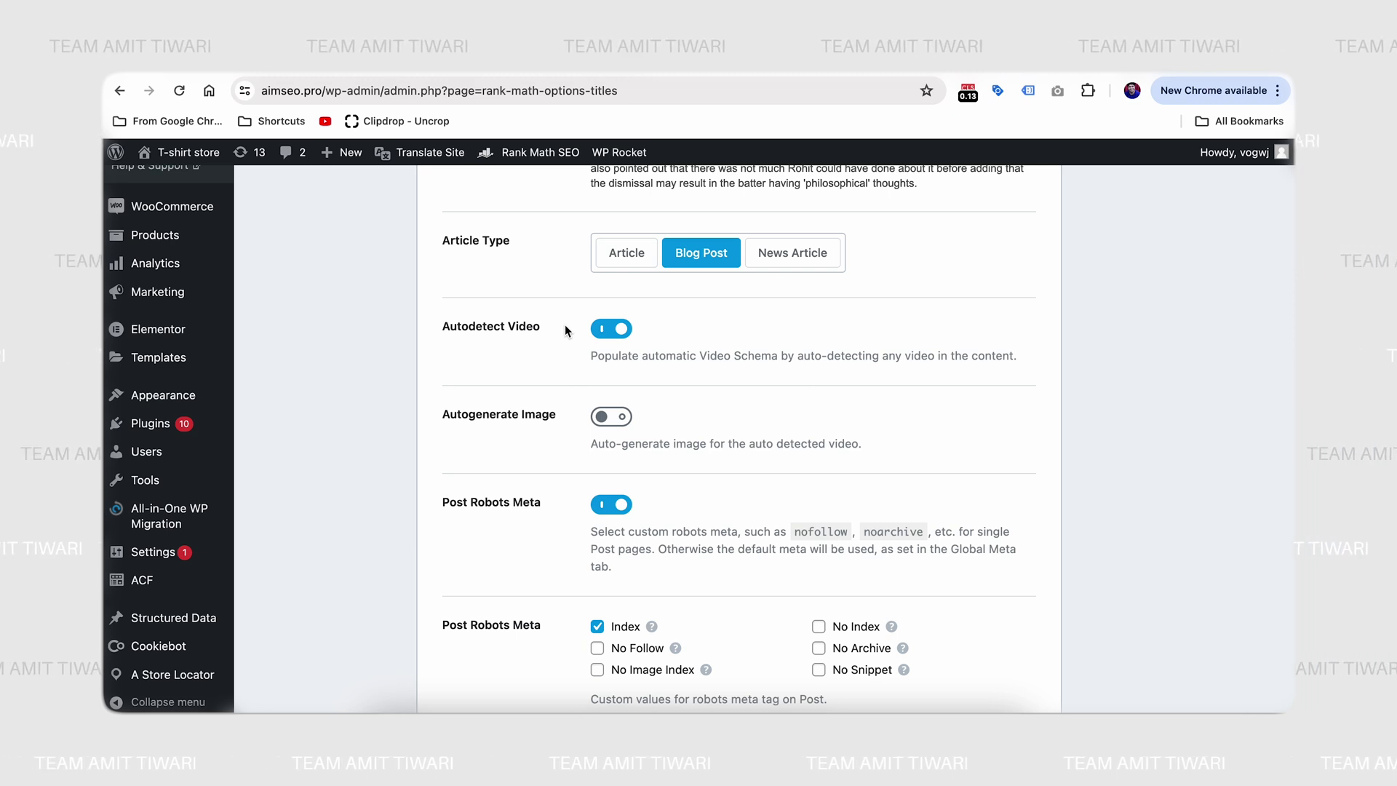
click(613, 419)
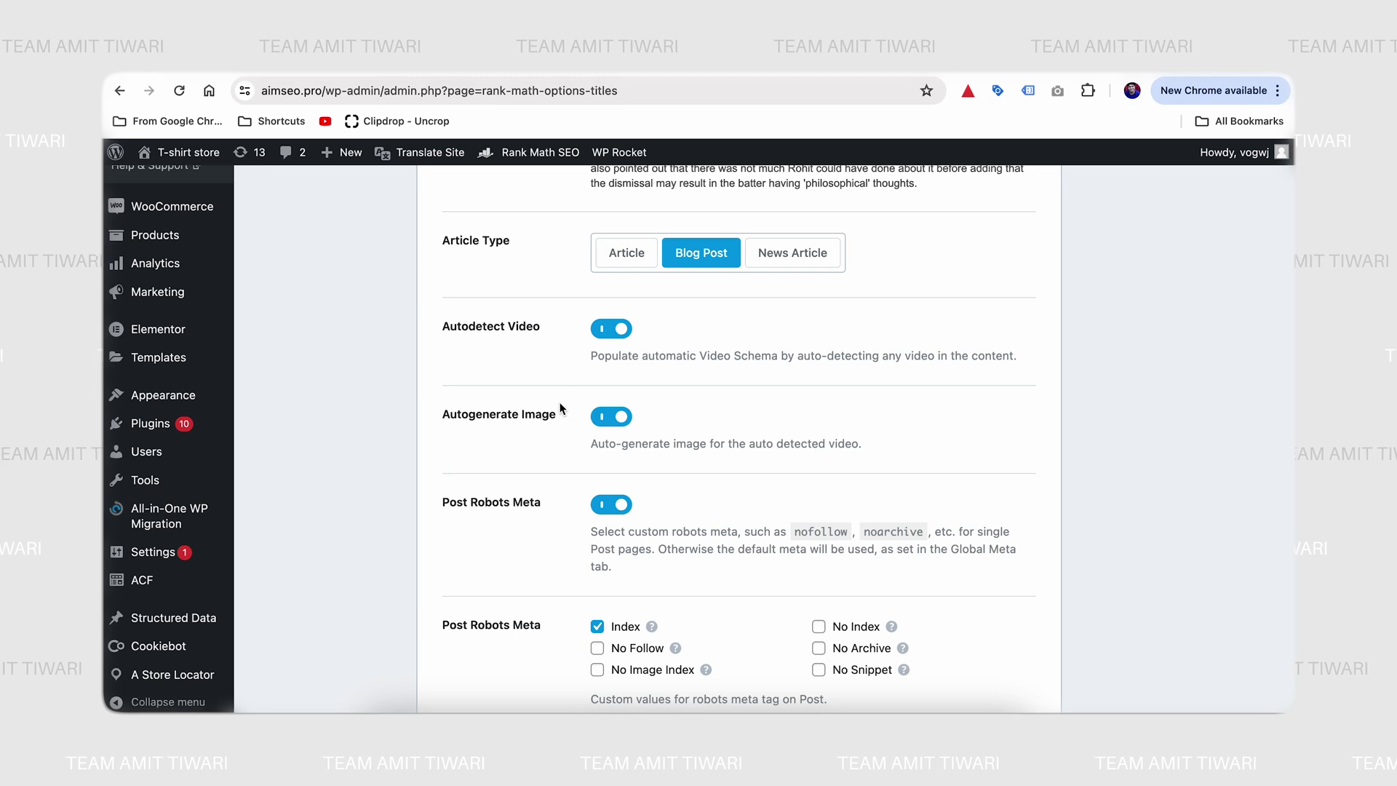
scroll(559, 408, down, 10)
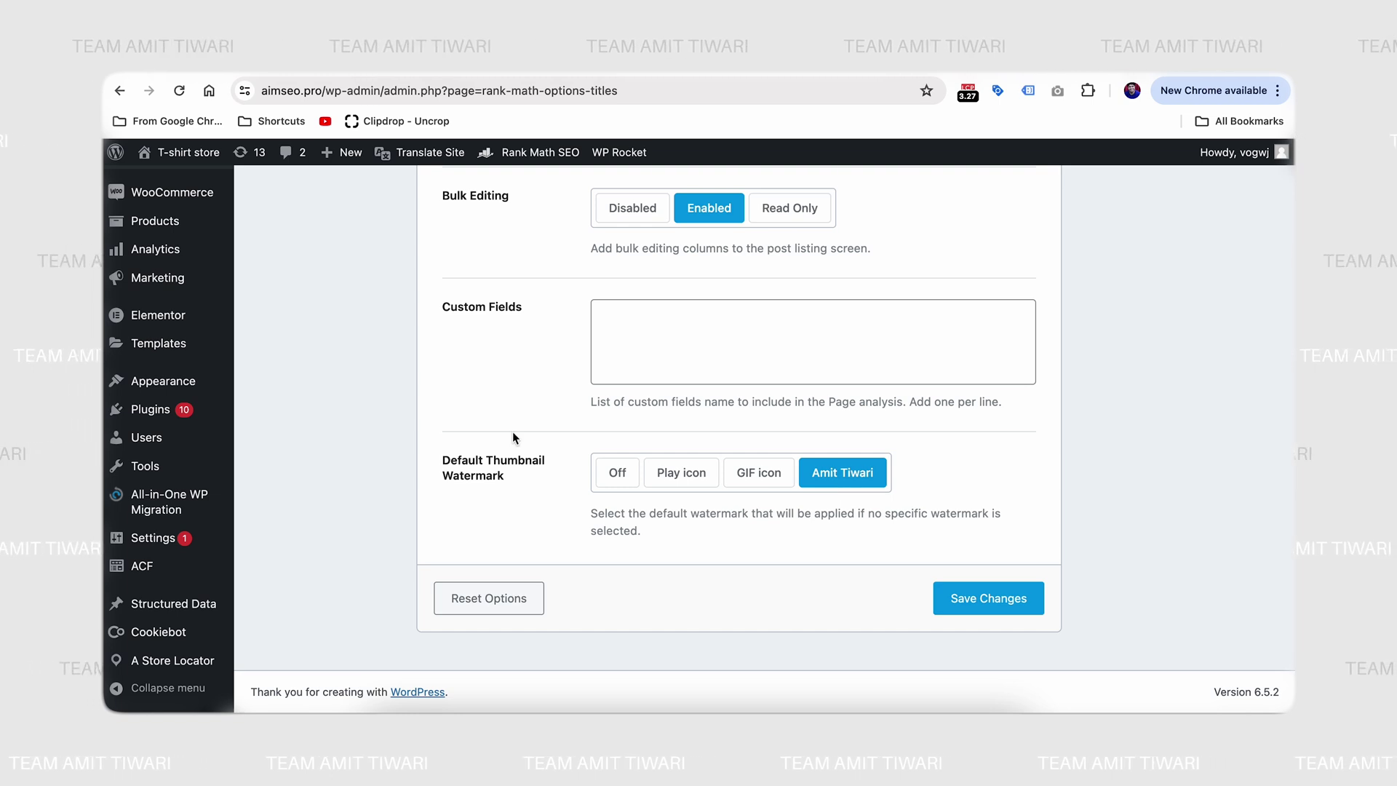
Review the Titles & Meta settings for Pages, including single page title, description, schema type and headline
scroll(512, 431, up, 15)
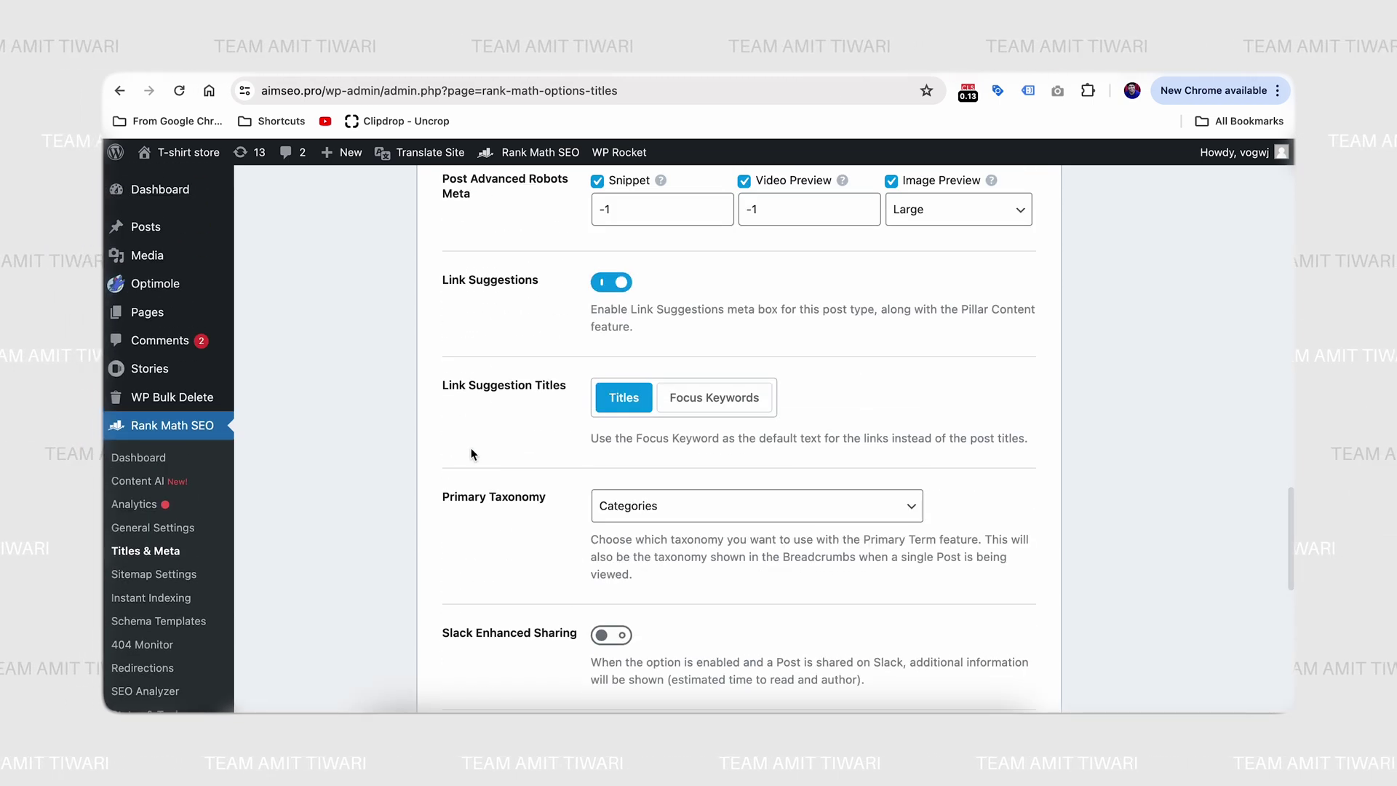
scroll(470, 448, up, 20)
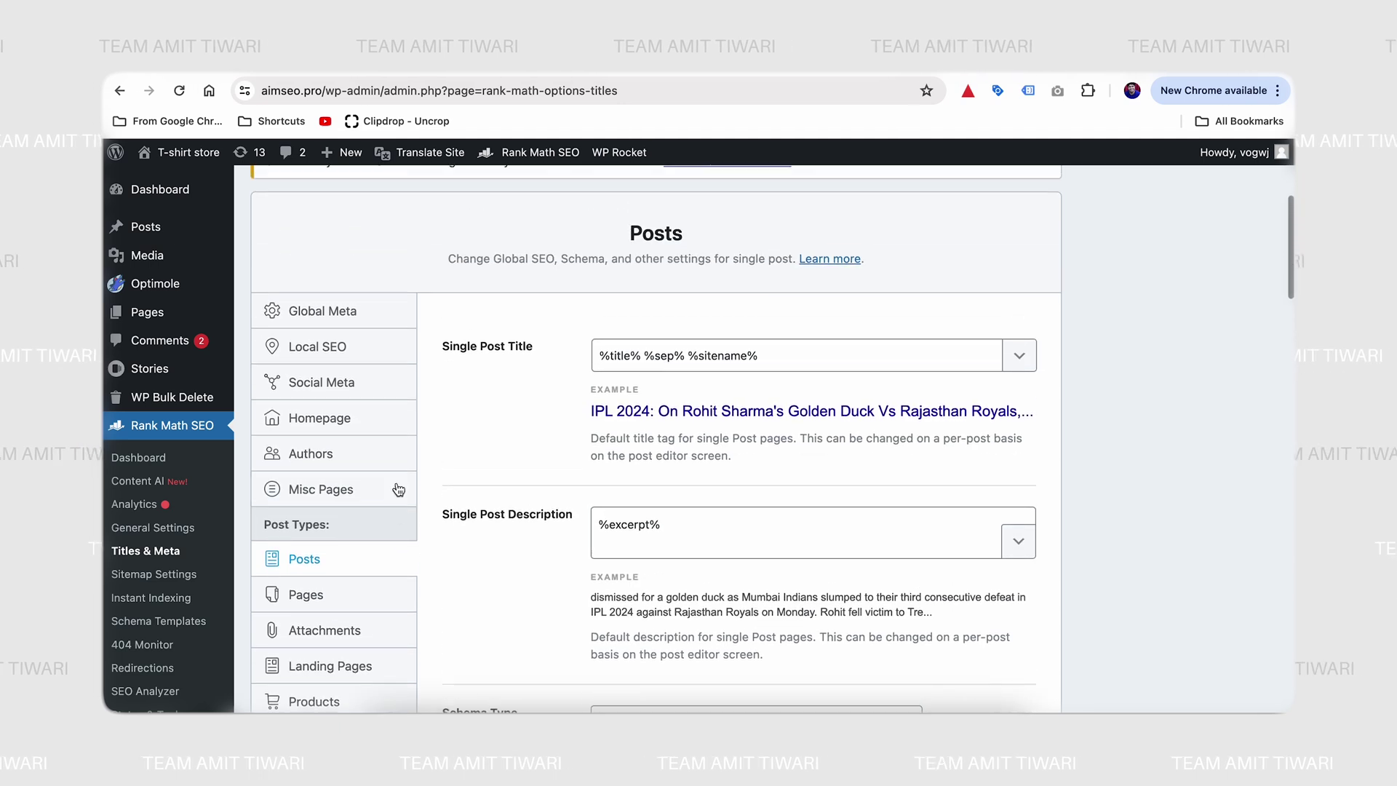
click(322, 595)
scroll(492, 554, down, 10)
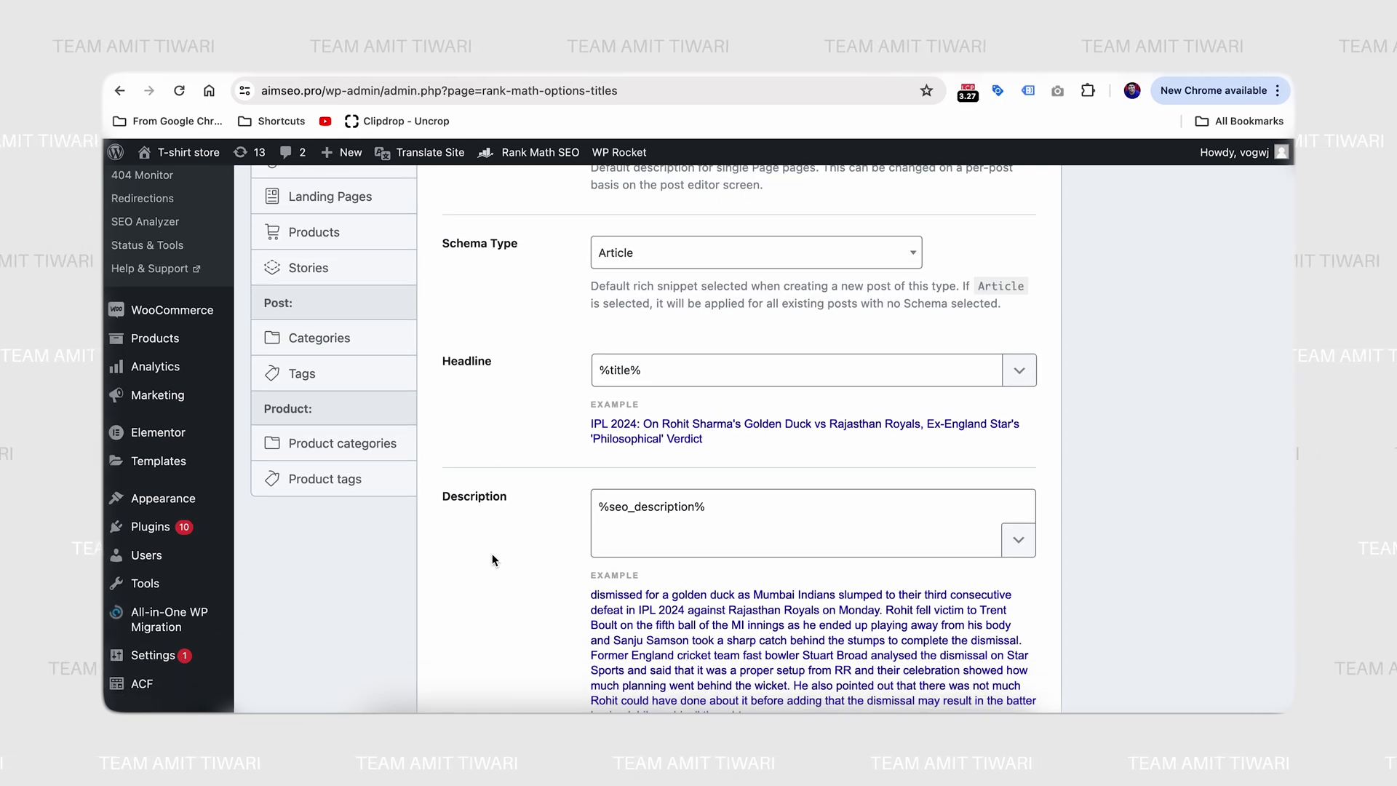
scroll(492, 482, up, 5)
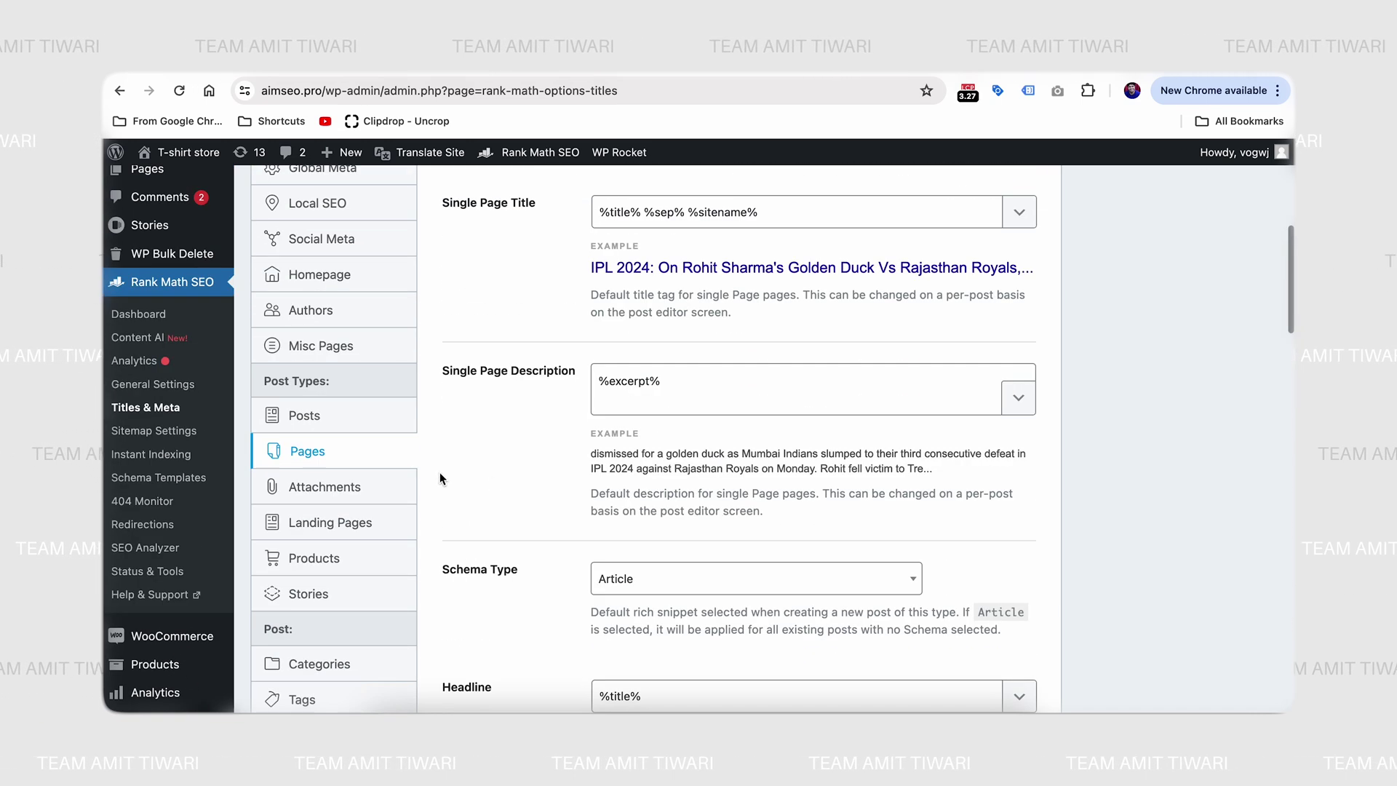
In the Titles & Meta settings for Products, enable Autogenerate Image for auto-detected videos
click(410, 557)
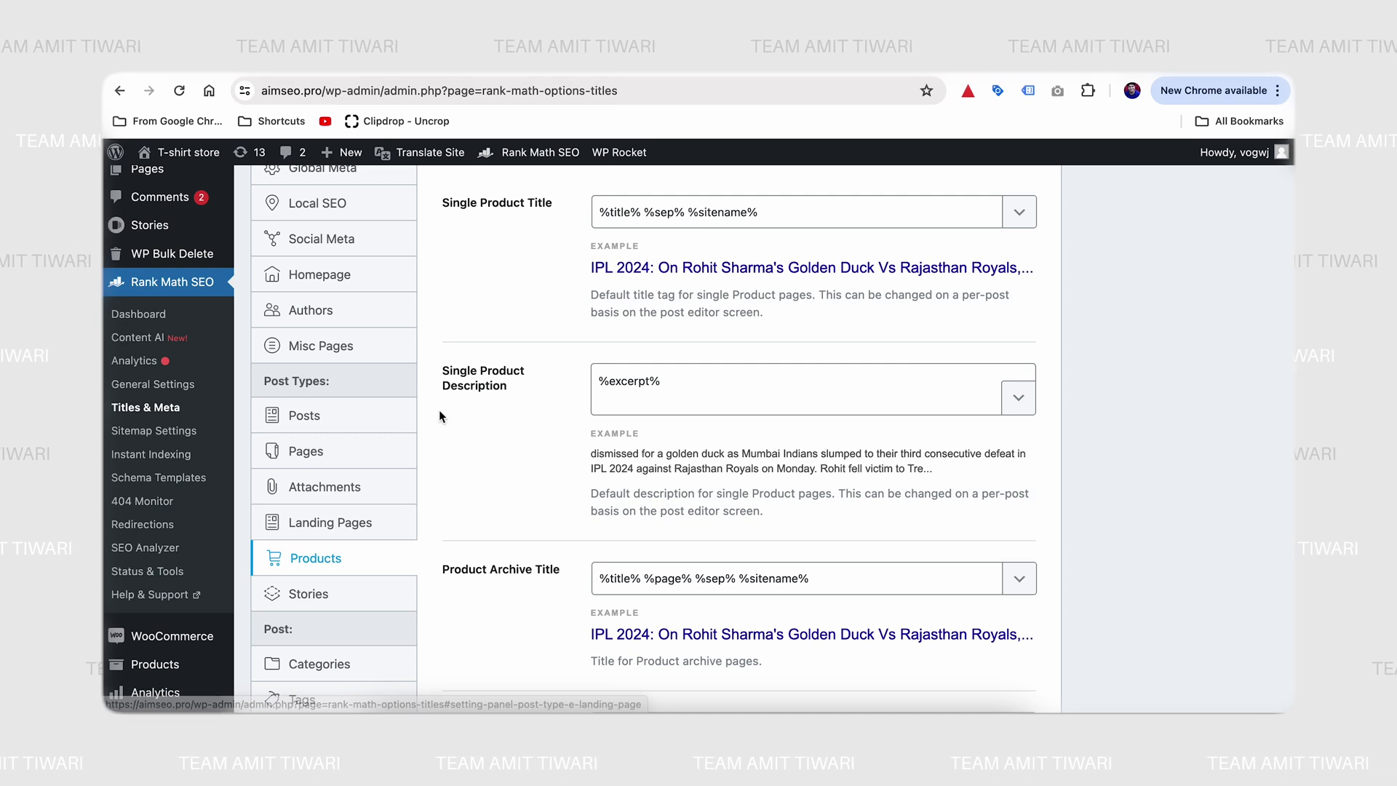
scroll(440, 416, down, 4)
scroll(439, 415, down, 3)
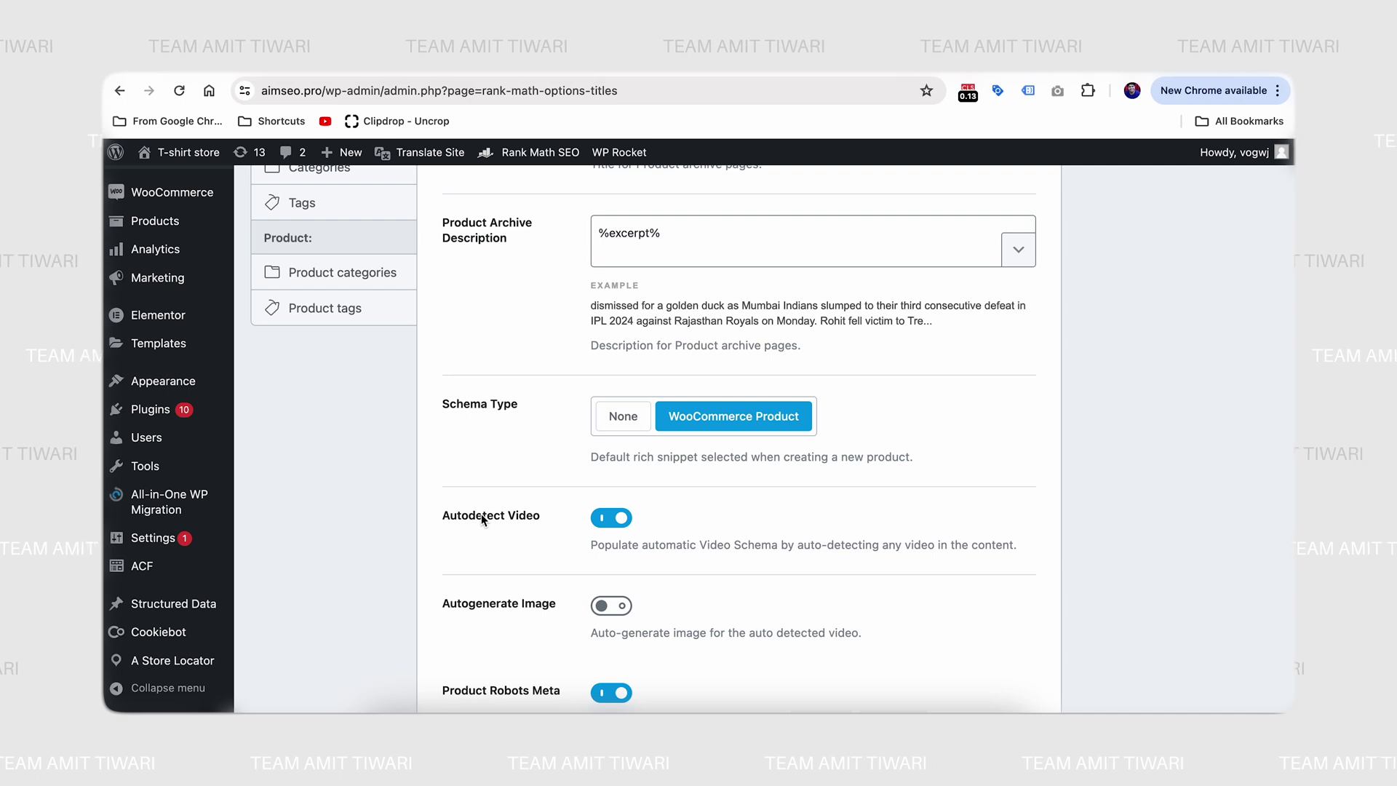
scroll(482, 513, down, 1)
click(610, 568)
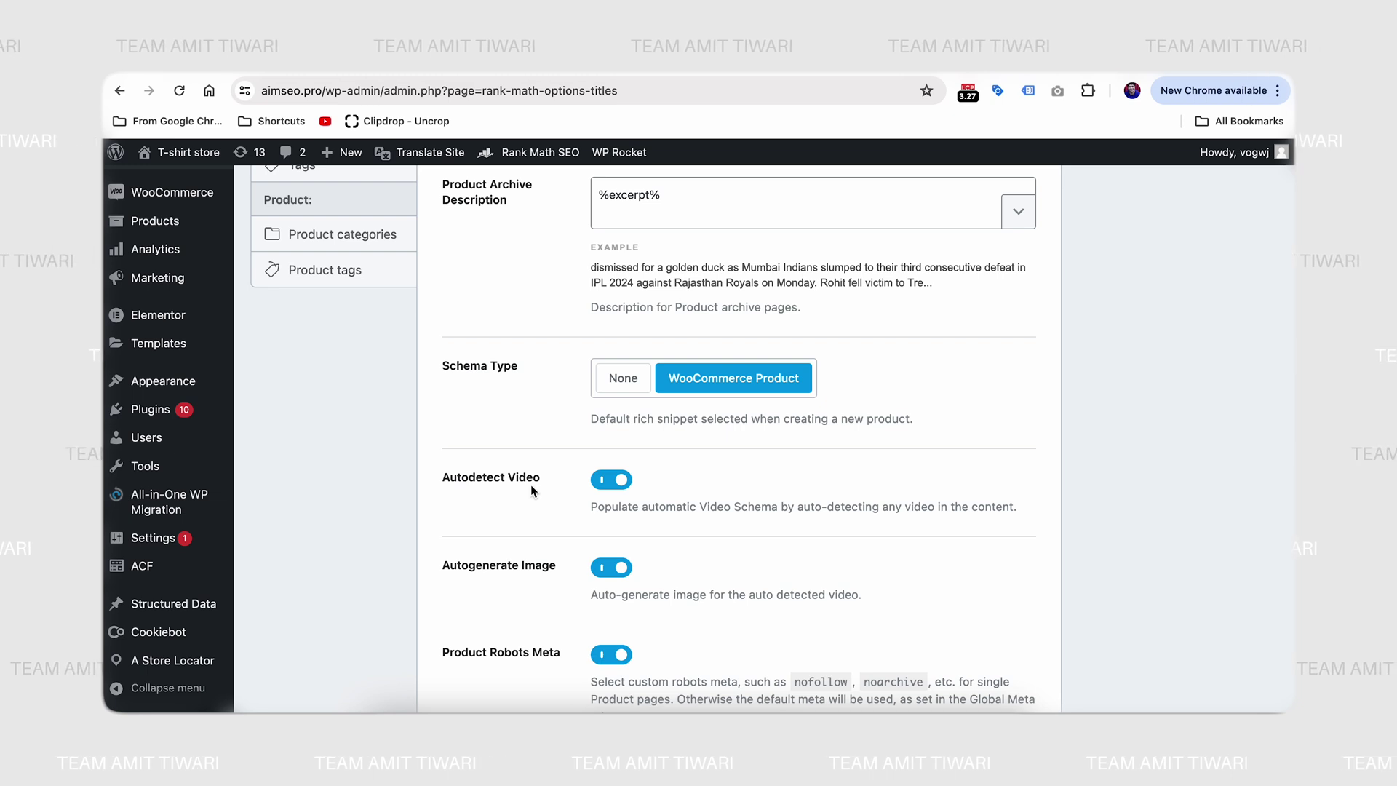
scroll(530, 484, down, 10)
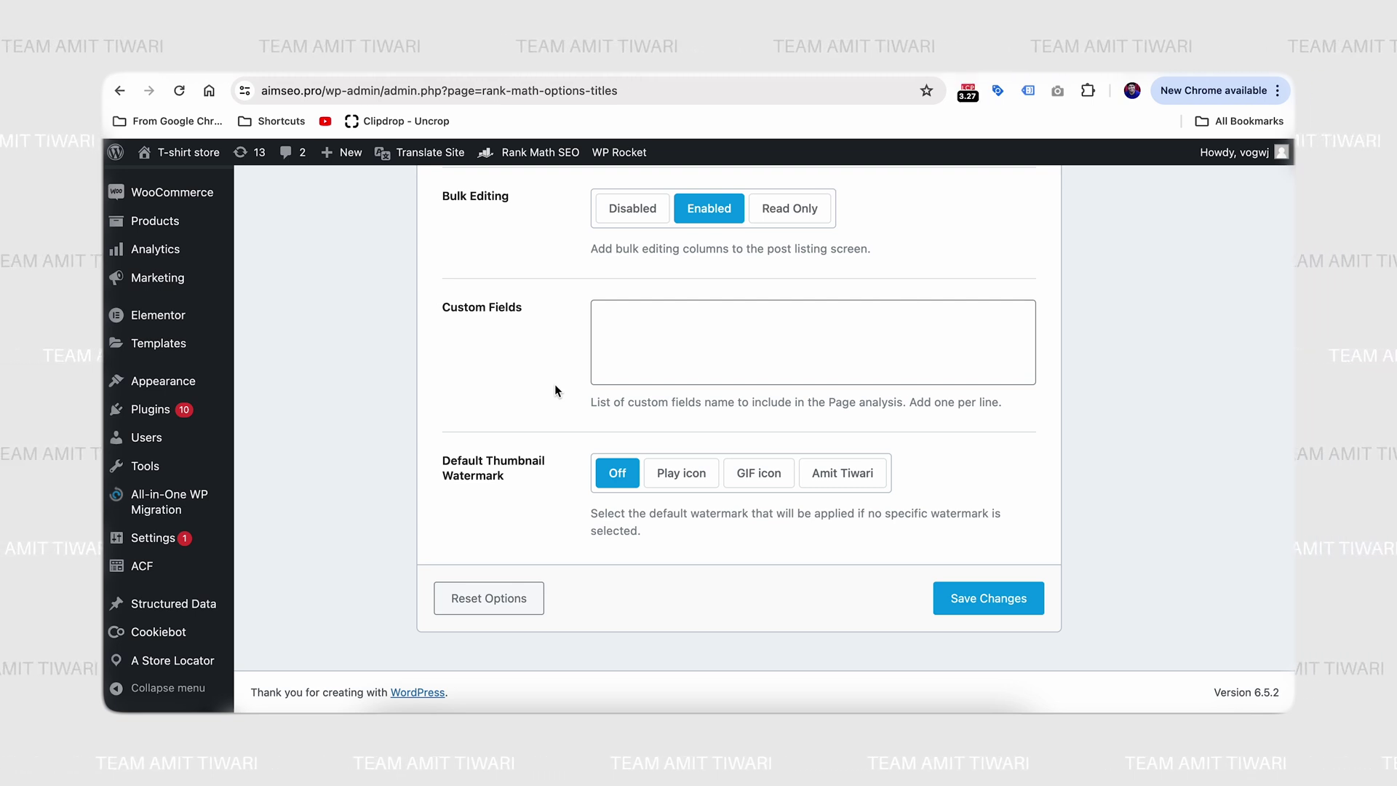
Review the post Categories and Tags archive settings, including robots meta, Slack sharing, snippet data and thumbnail watermark options
scroll(538, 378, up, 10)
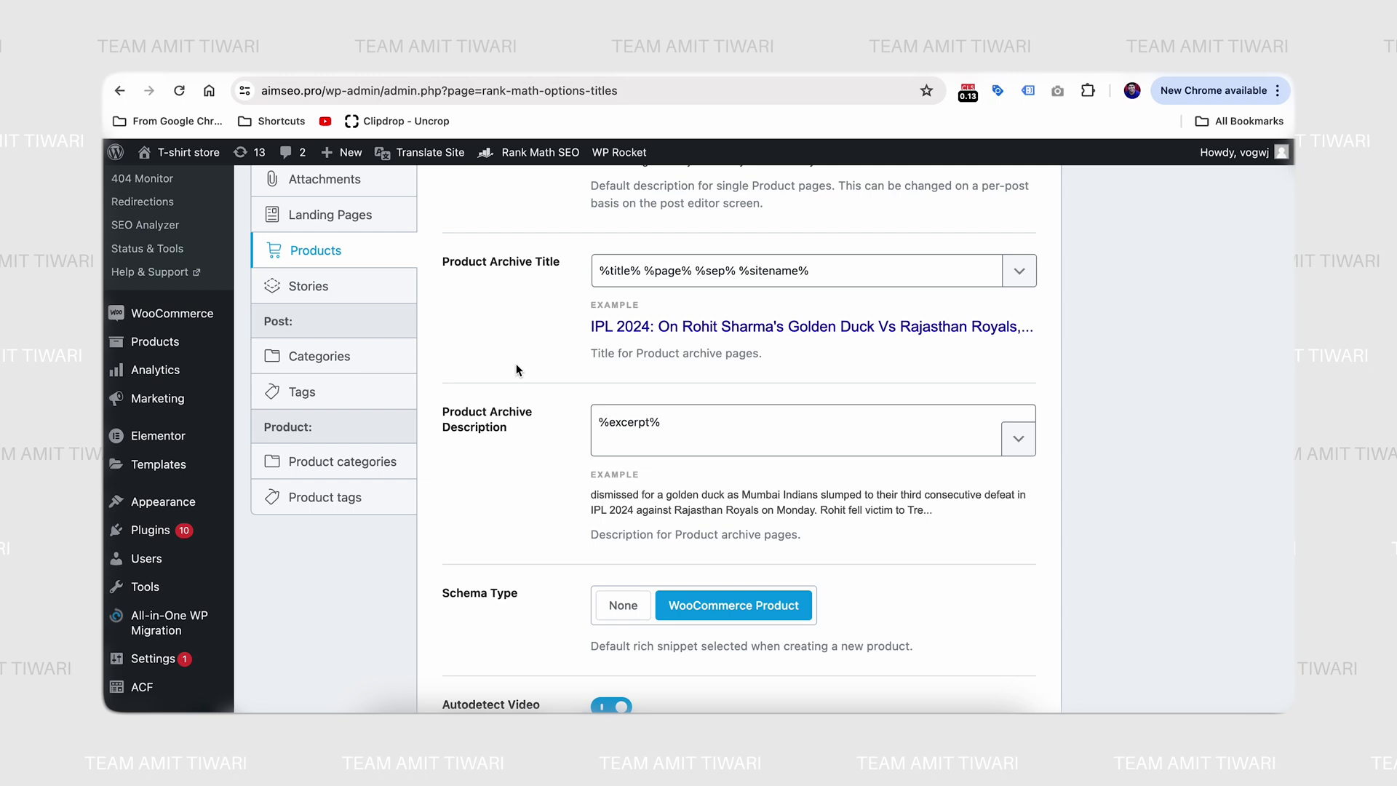
click(314, 357)
scroll(496, 410, down, 5)
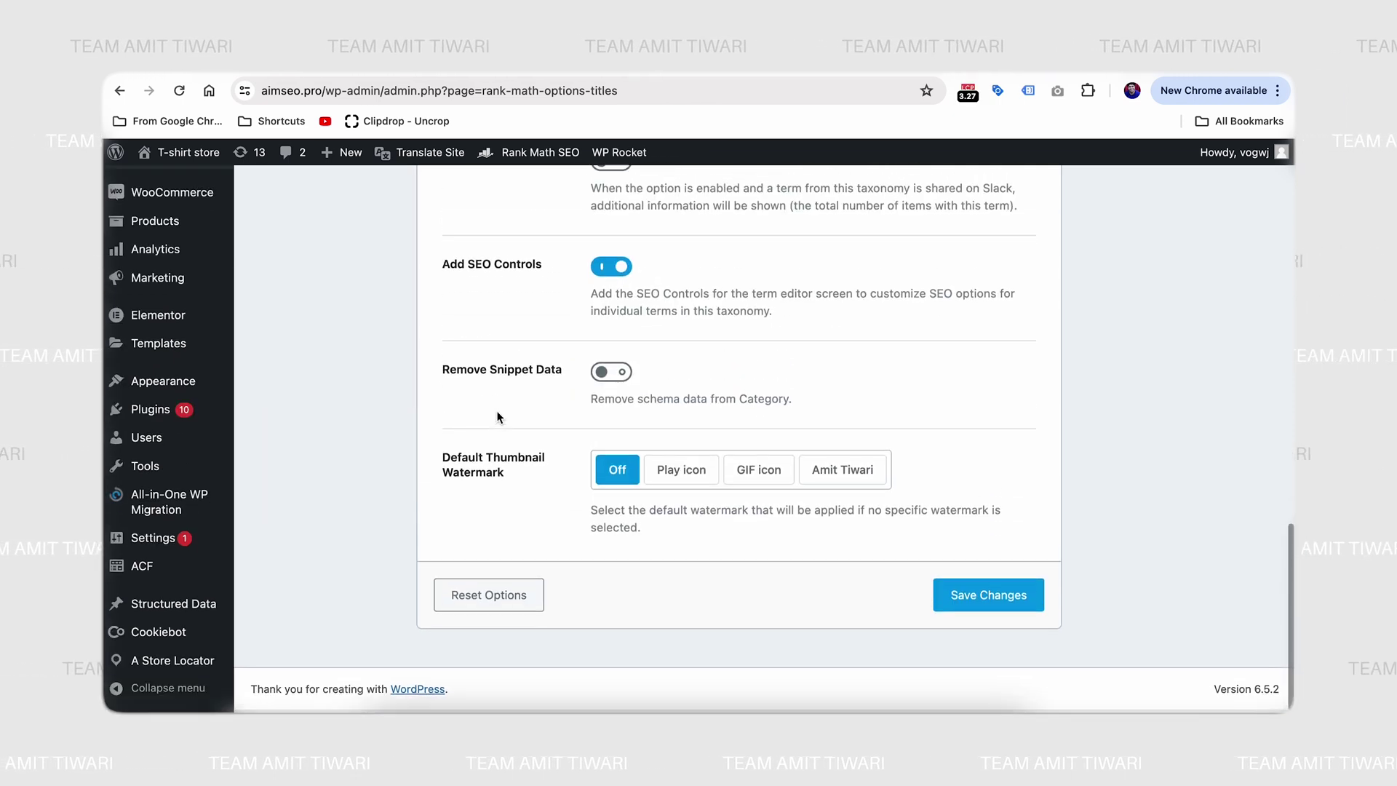
scroll(523, 375, up, 6)
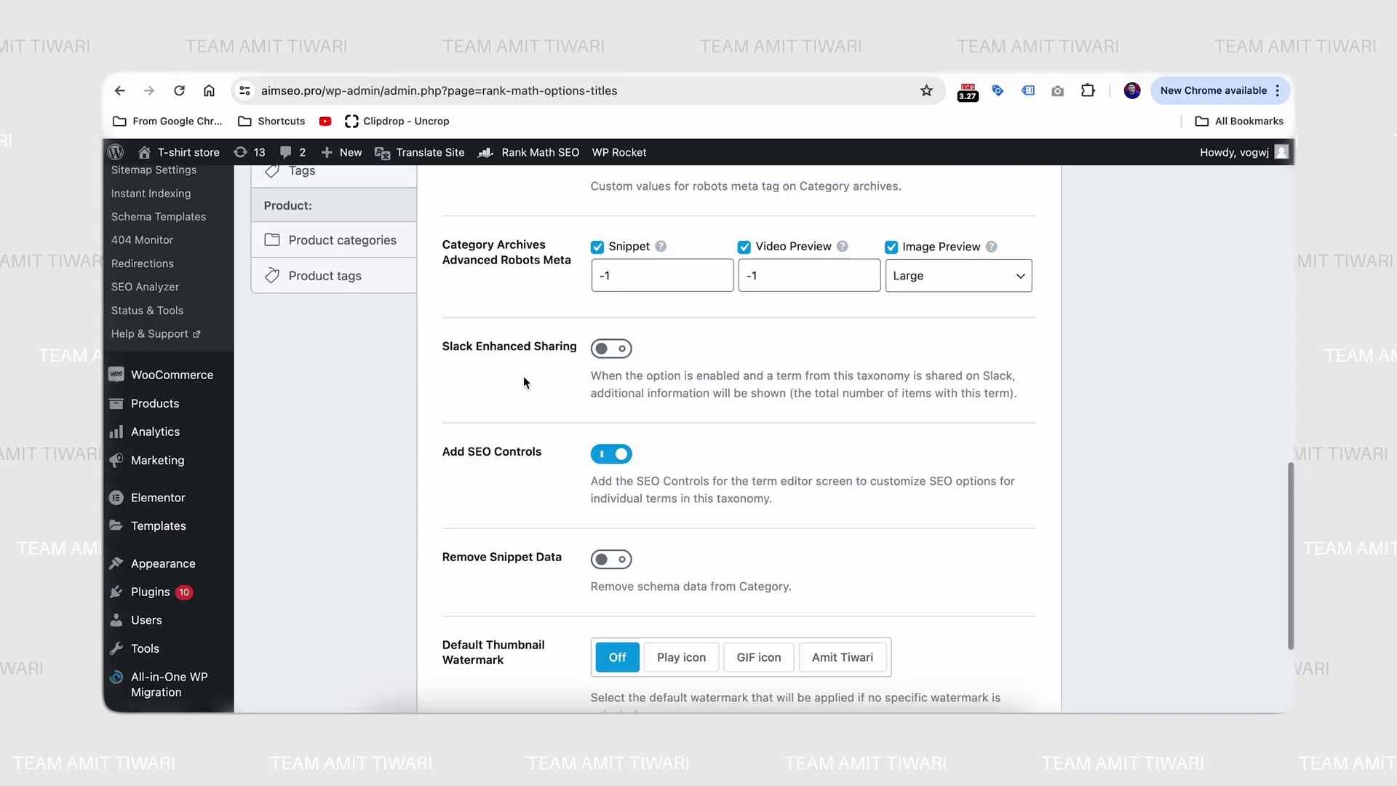
click(300, 451)
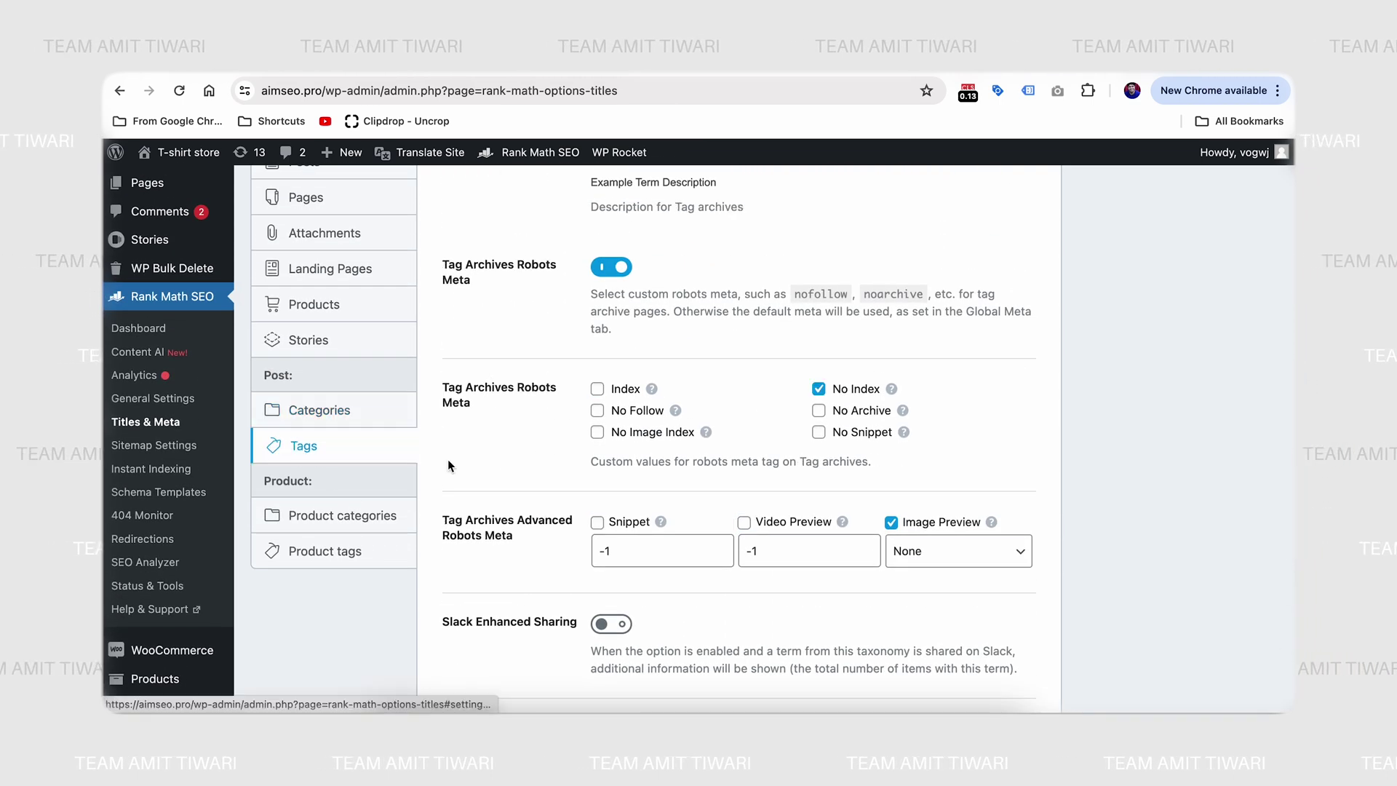
scroll(448, 460, down, 6)
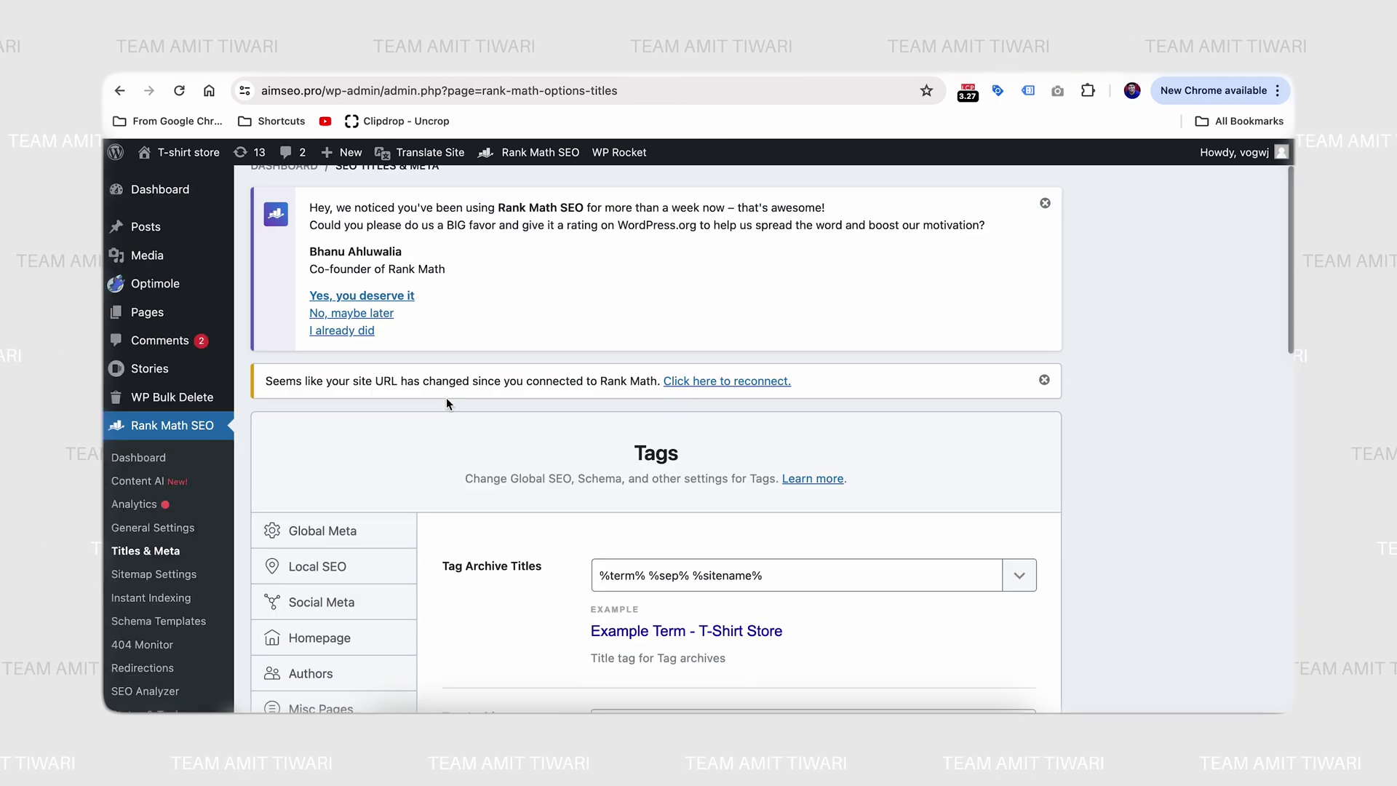
scroll(446, 397, down, 5)
scroll(327, 465, down, 4)
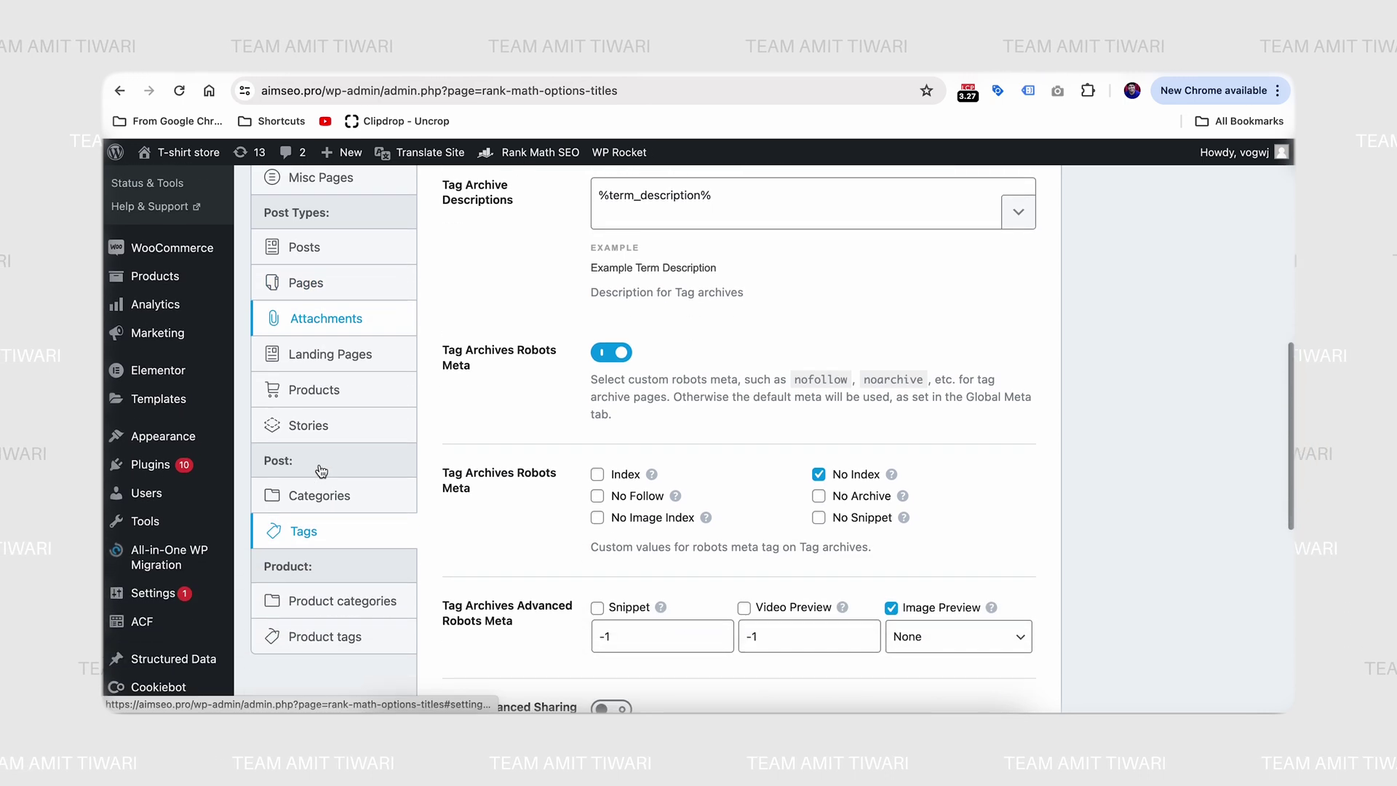
Open the sitemap settings and check the HTML Sitemap option
scroll(302, 474, up, 5)
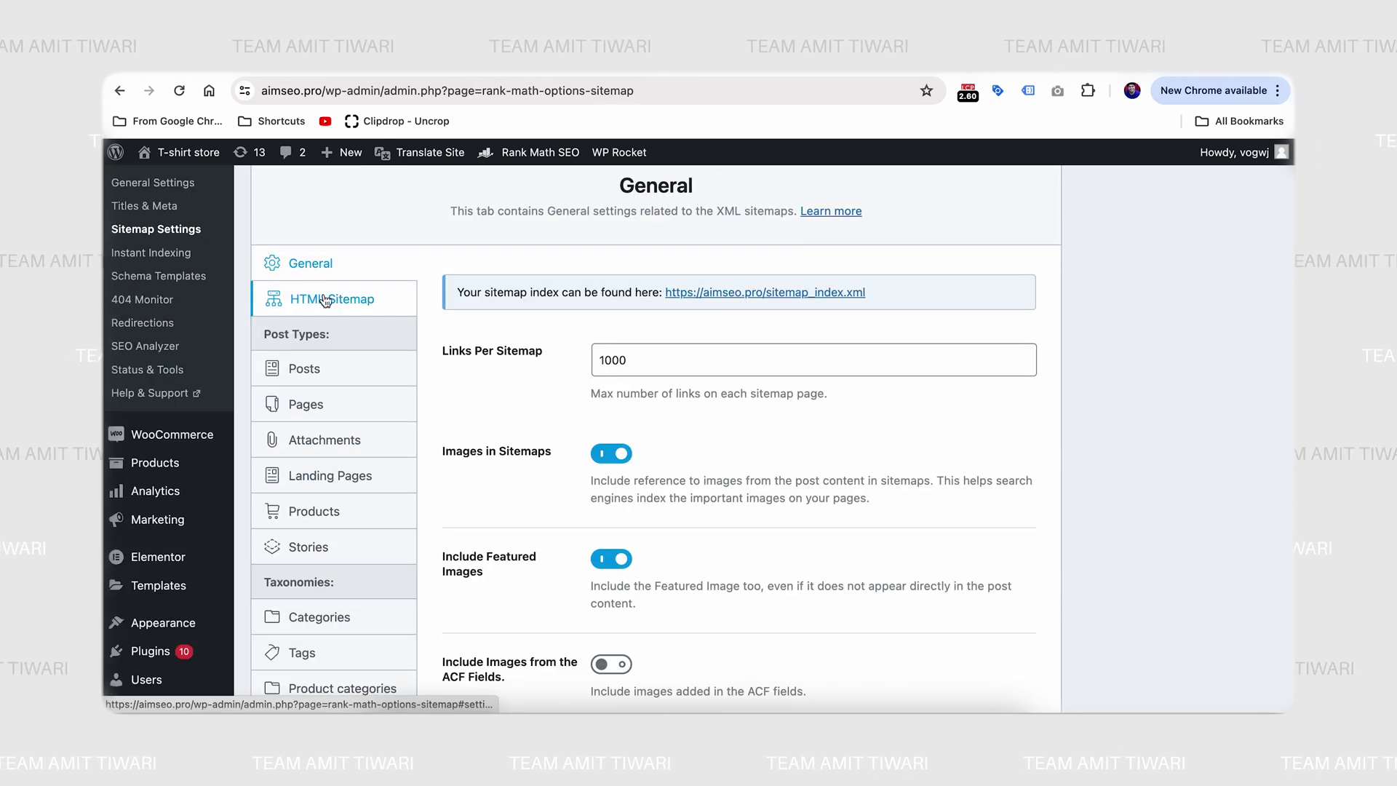
click(323, 299)
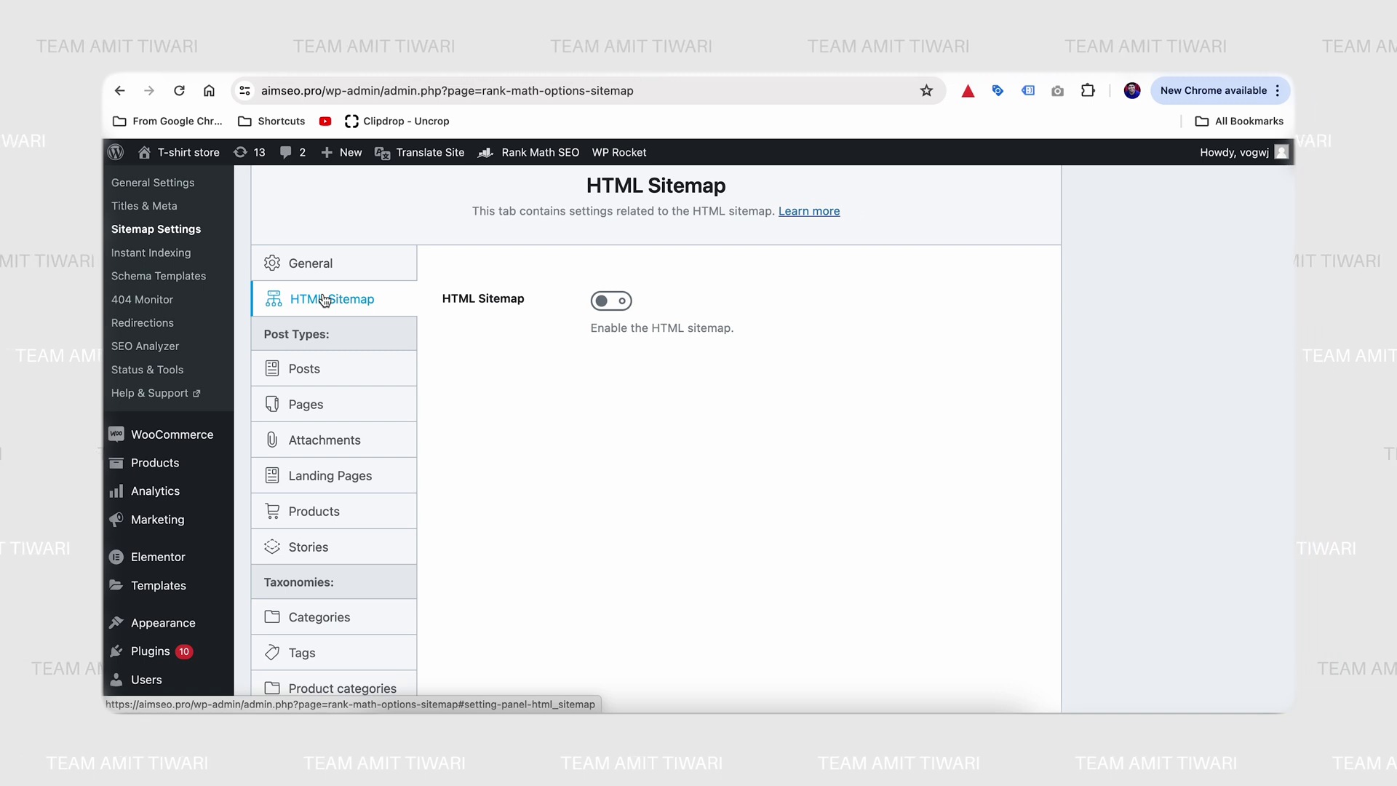
scroll(240, 460, down, 5)
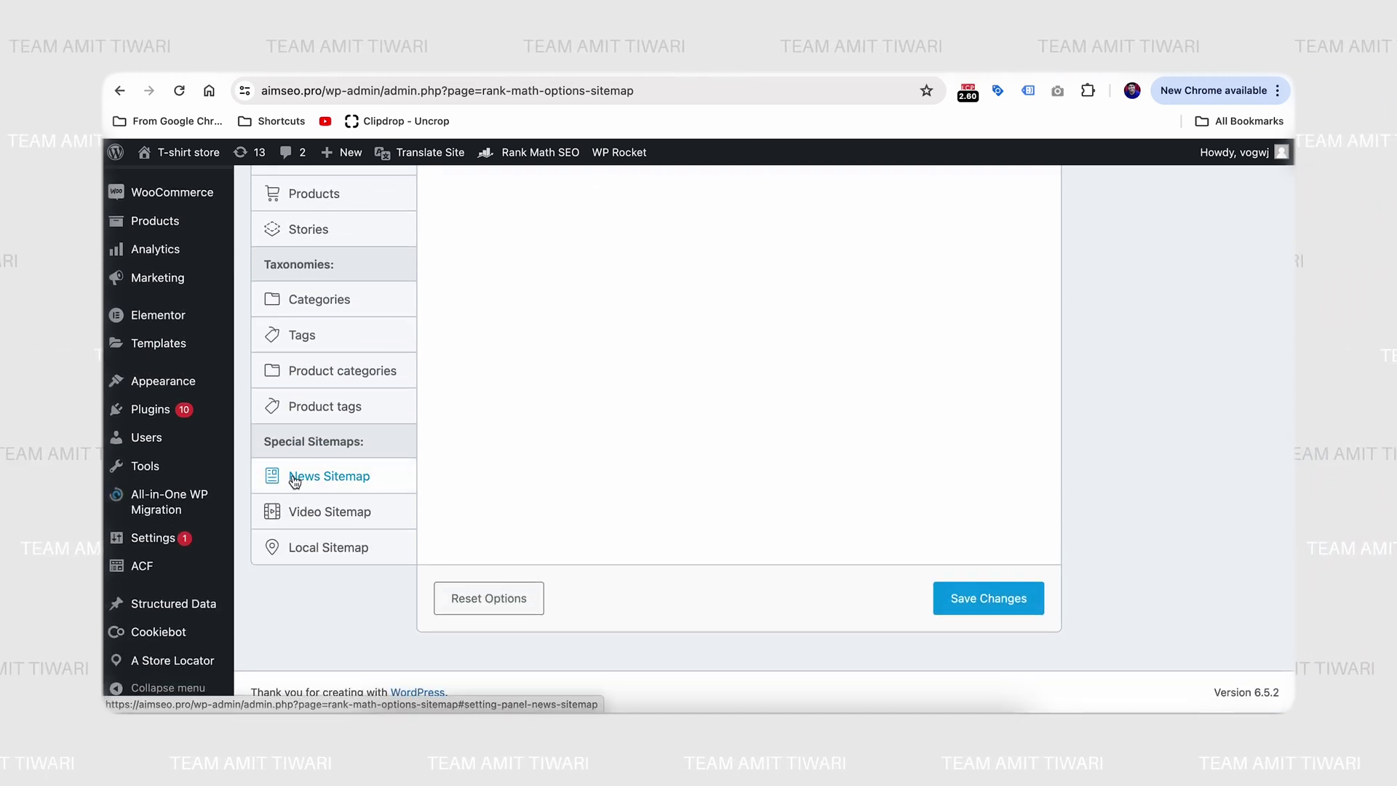
In the News Sitemap settings, remove Pages from the news post types
click(304, 483)
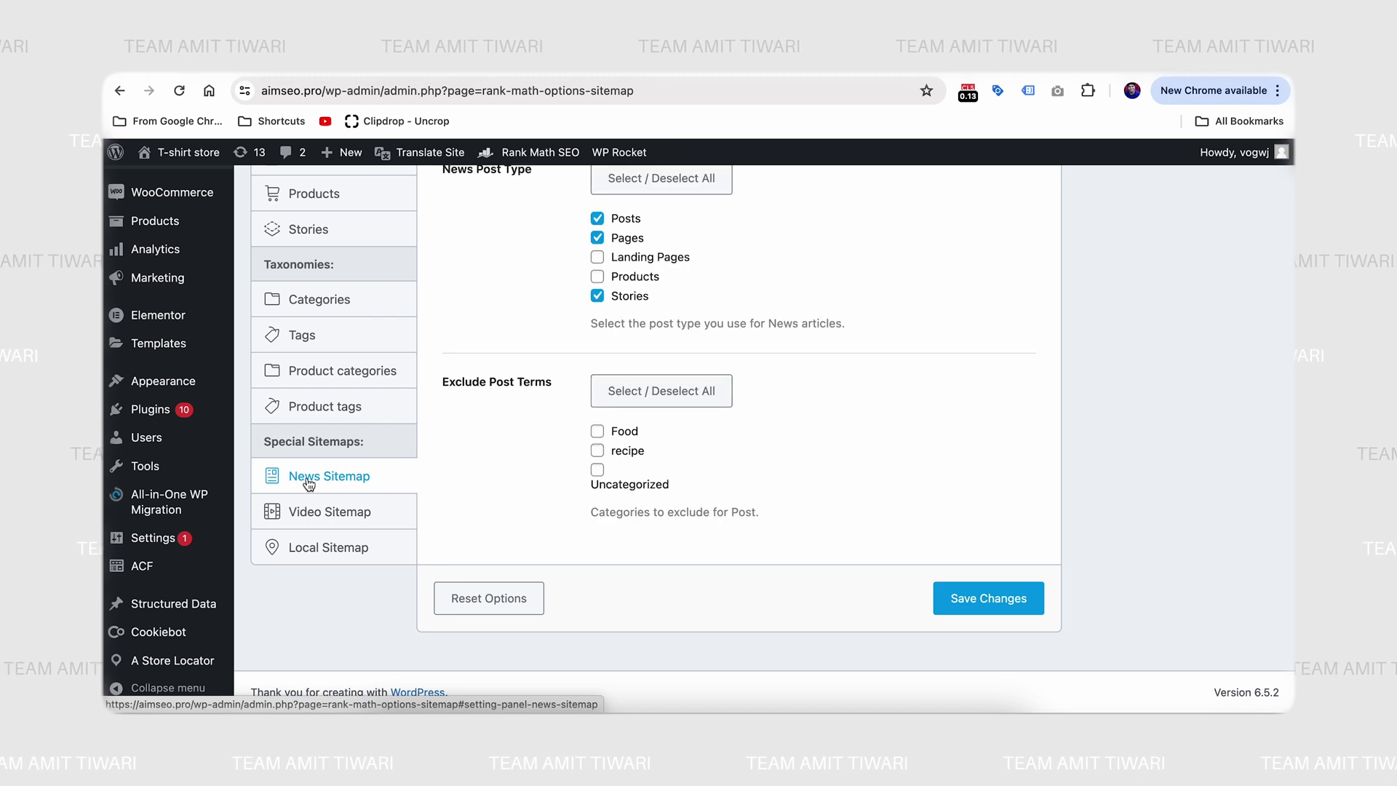
scroll(457, 401, up, 3)
scroll(458, 406, up, 1)
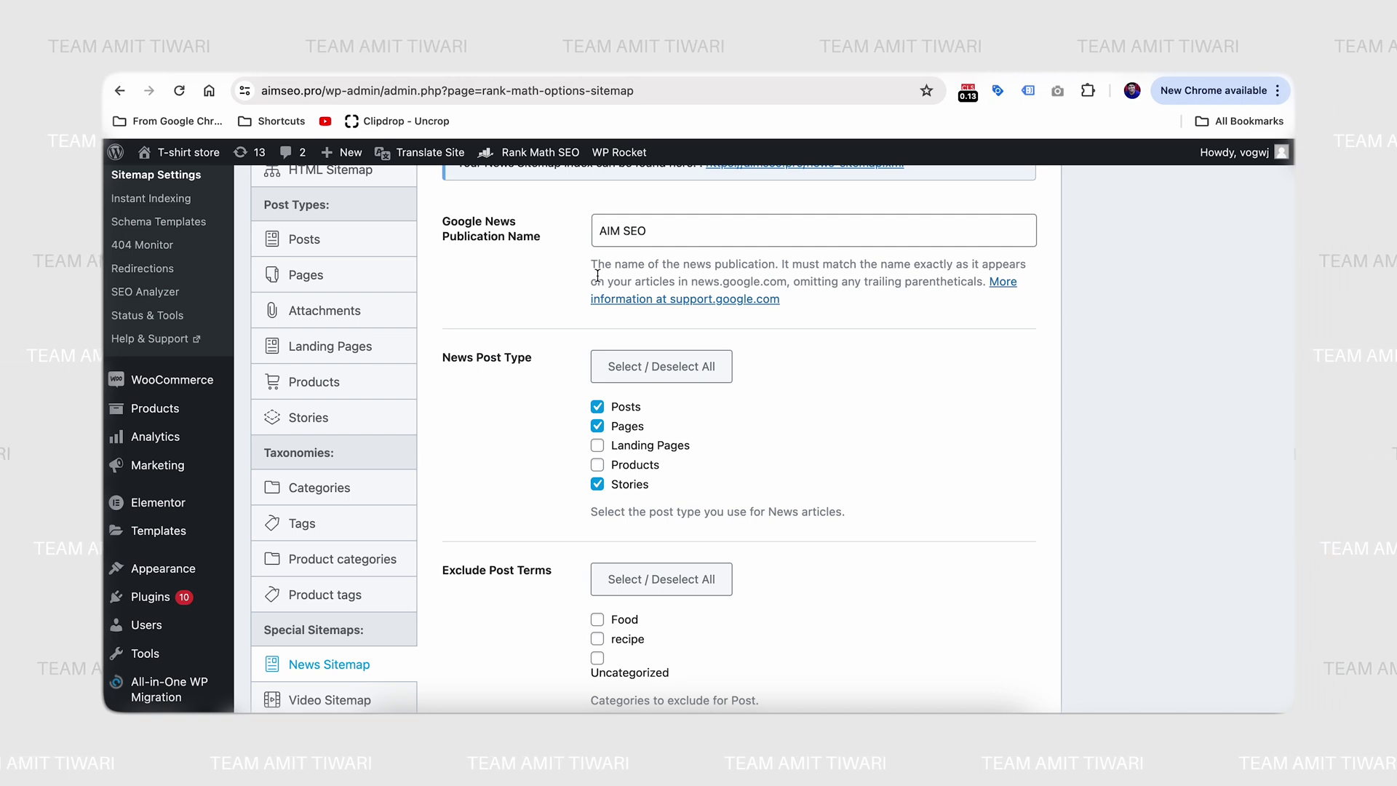
scroll(554, 387, down, 1)
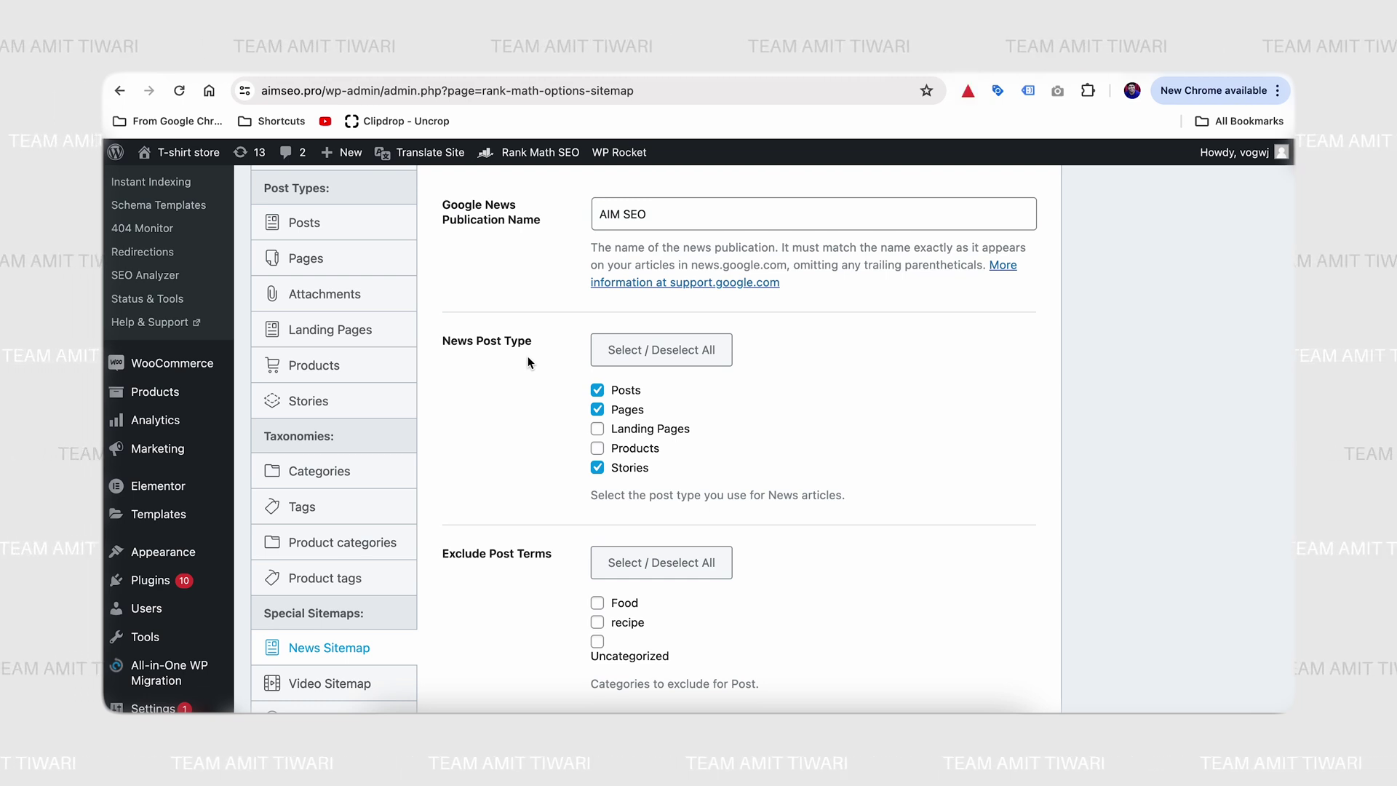
click(598, 410)
click(565, 445)
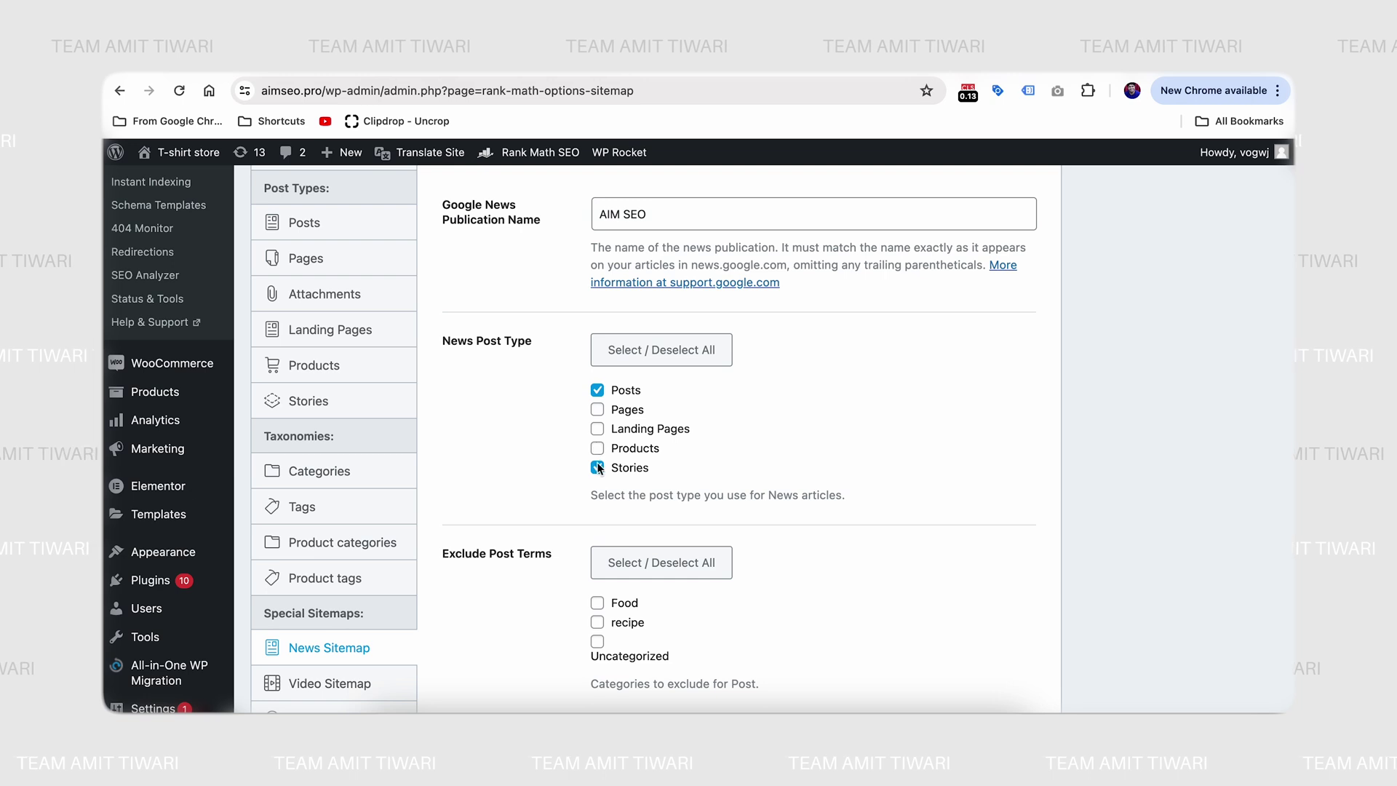
Try excluding the Food and recipe post terms from the News Sitemap, and clear both again
scroll(497, 500, down, 2)
scroll(498, 502, down, 1)
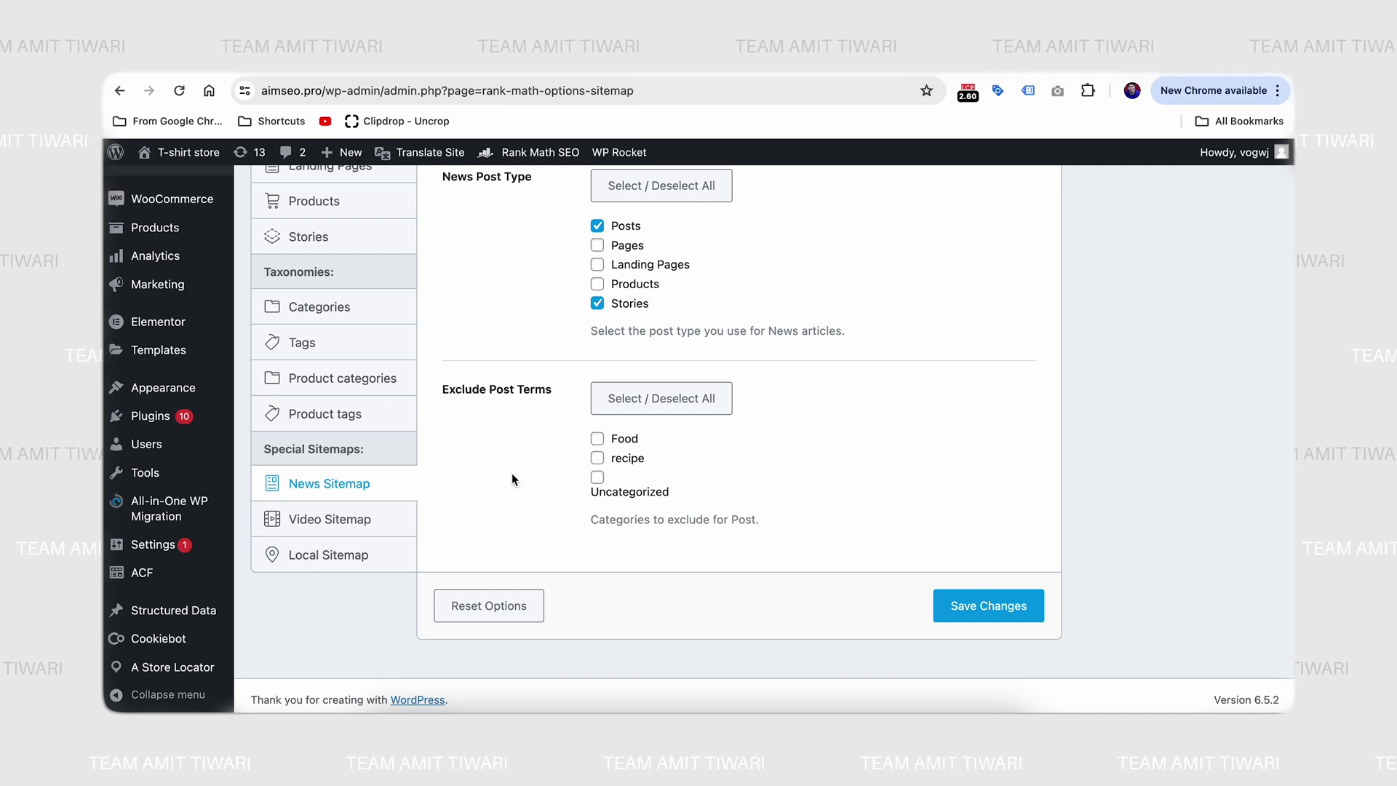
click(597, 439)
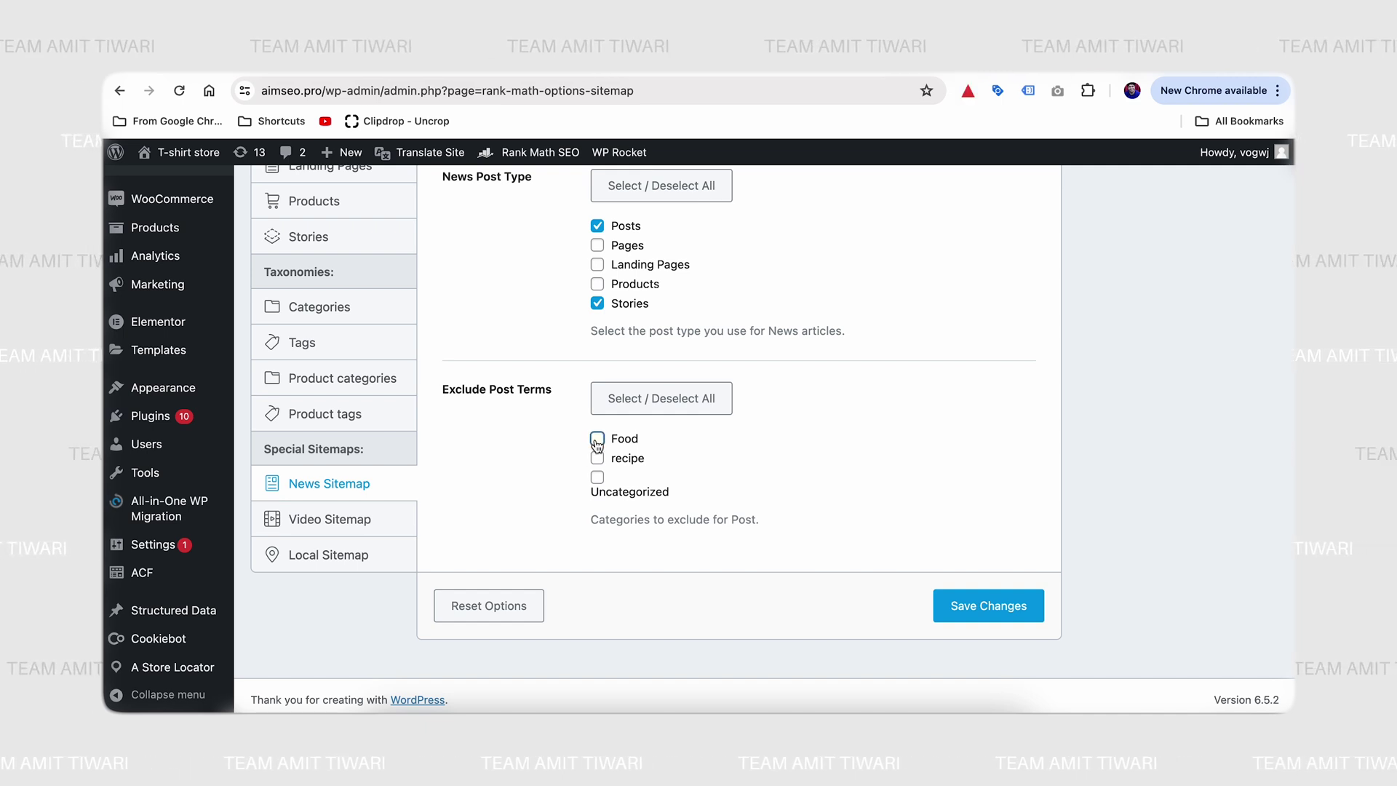
click(598, 459)
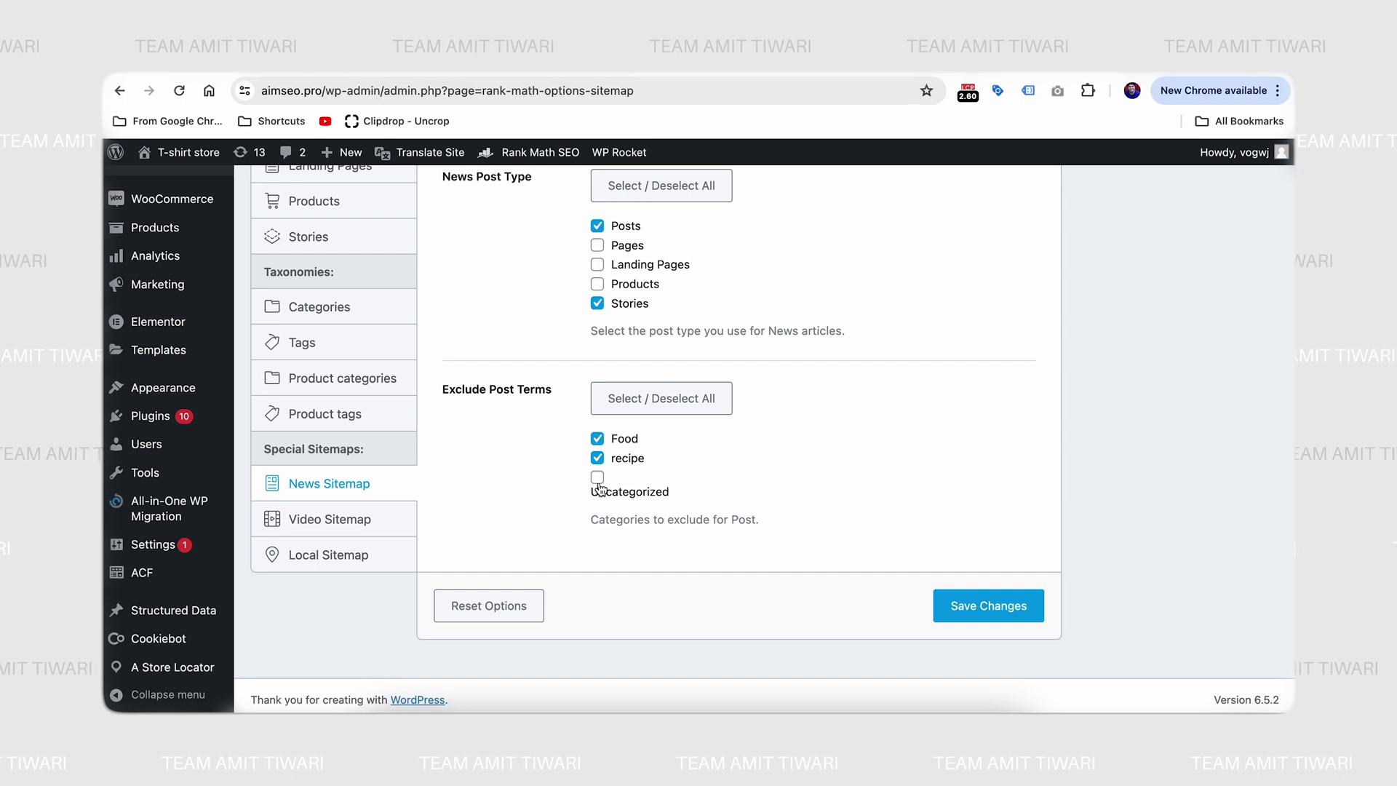
click(599, 458)
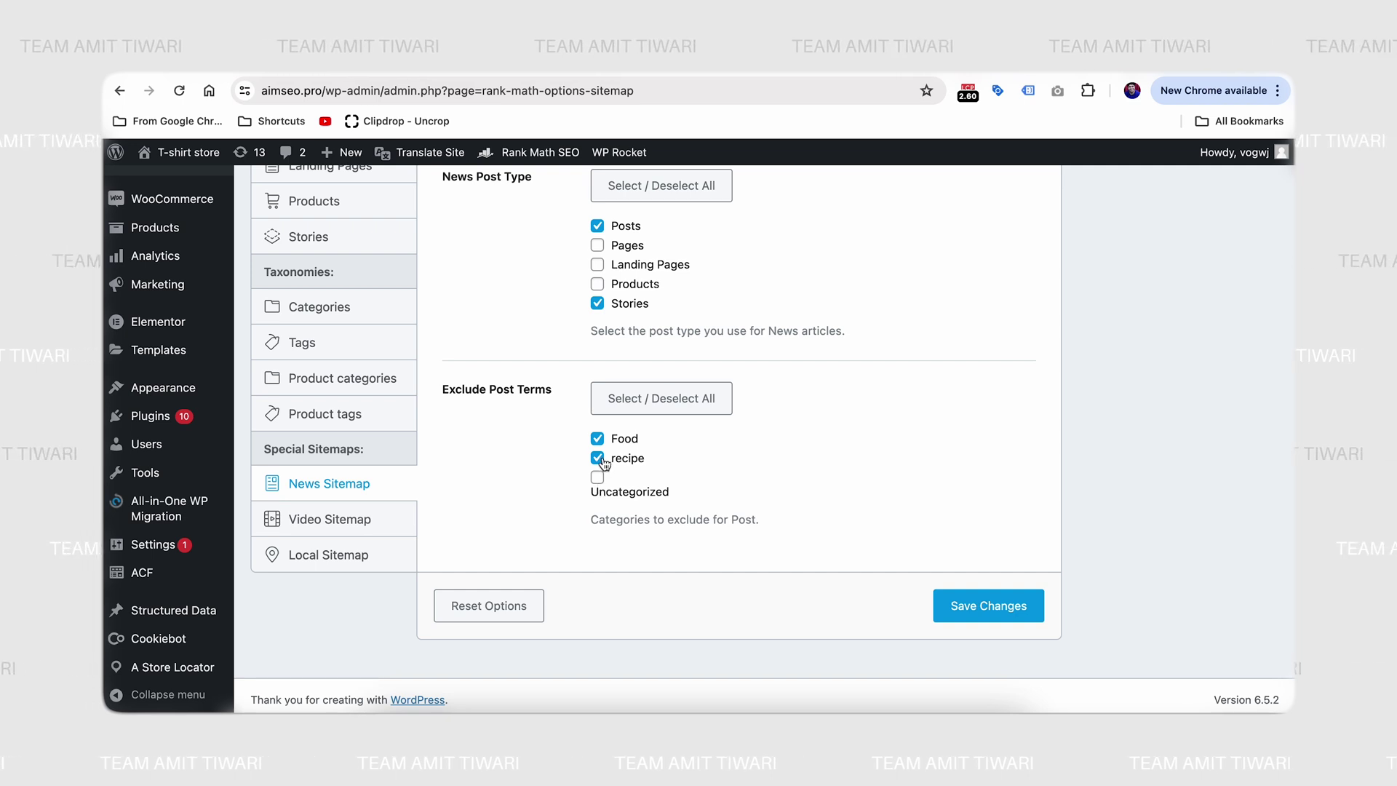
click(600, 440)
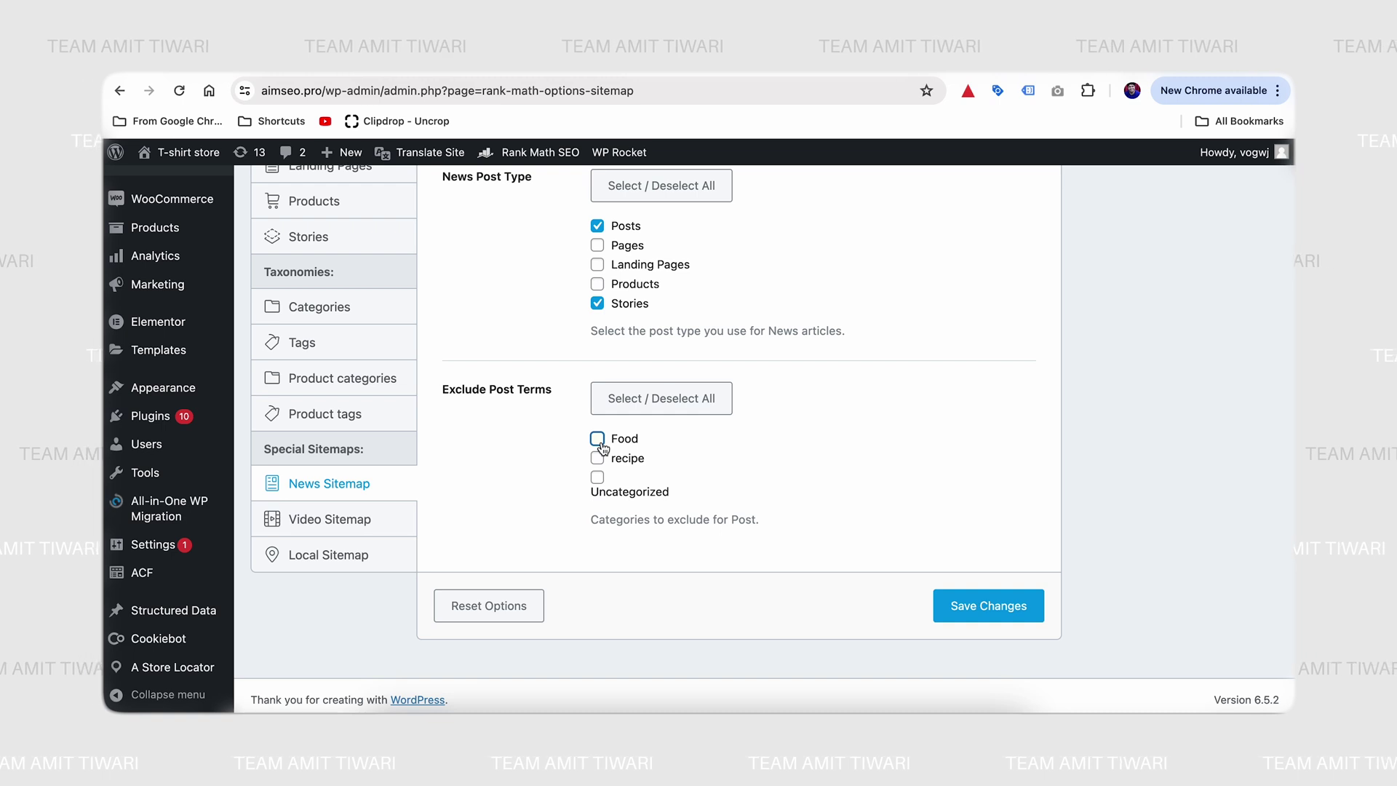
Review the Video Sitemap's visibility, post type and custom field settings, and the Local Sitemap's KML file option
click(331, 519)
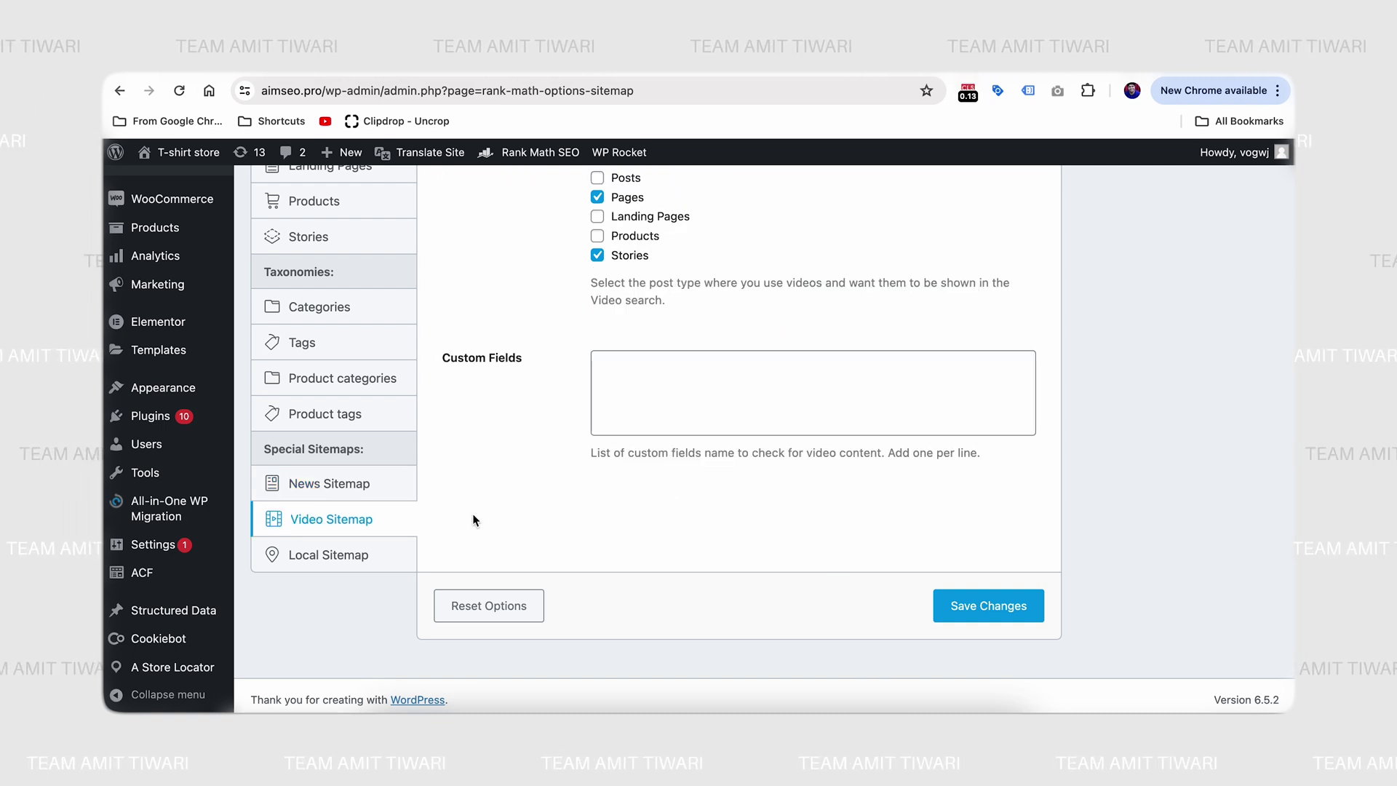
scroll(457, 436, up, 3)
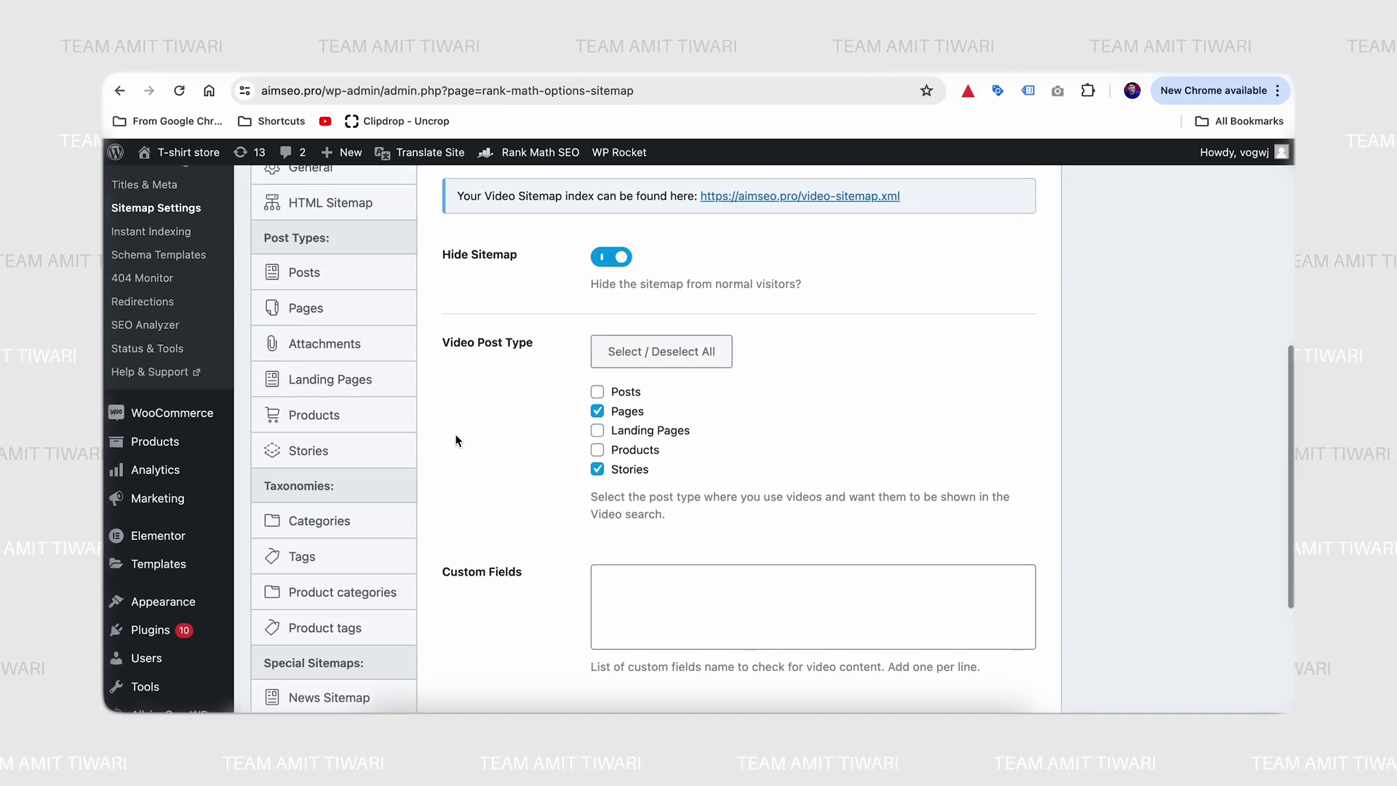
scroll(455, 434, up, 2)
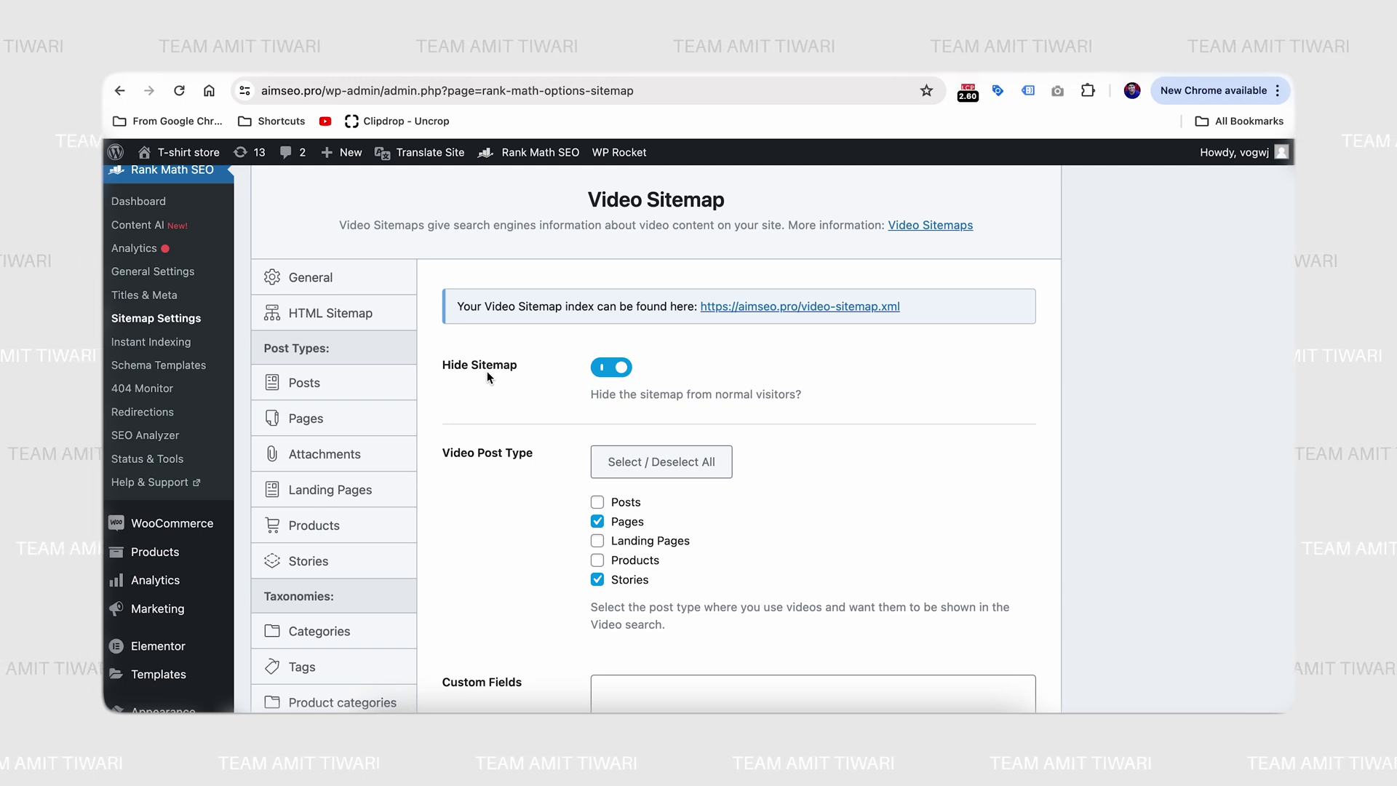
scroll(552, 417, down, 1)
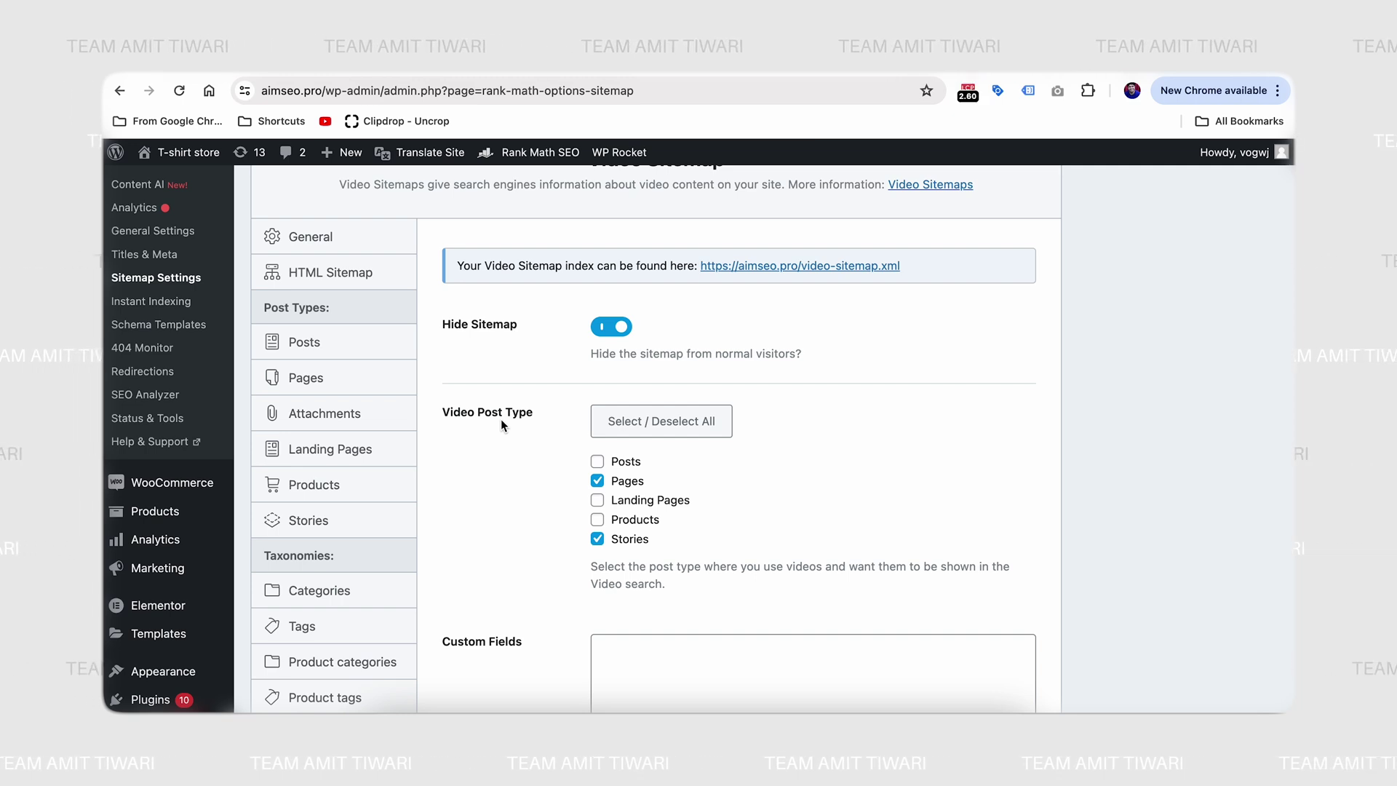
scroll(579, 499, down, 5)
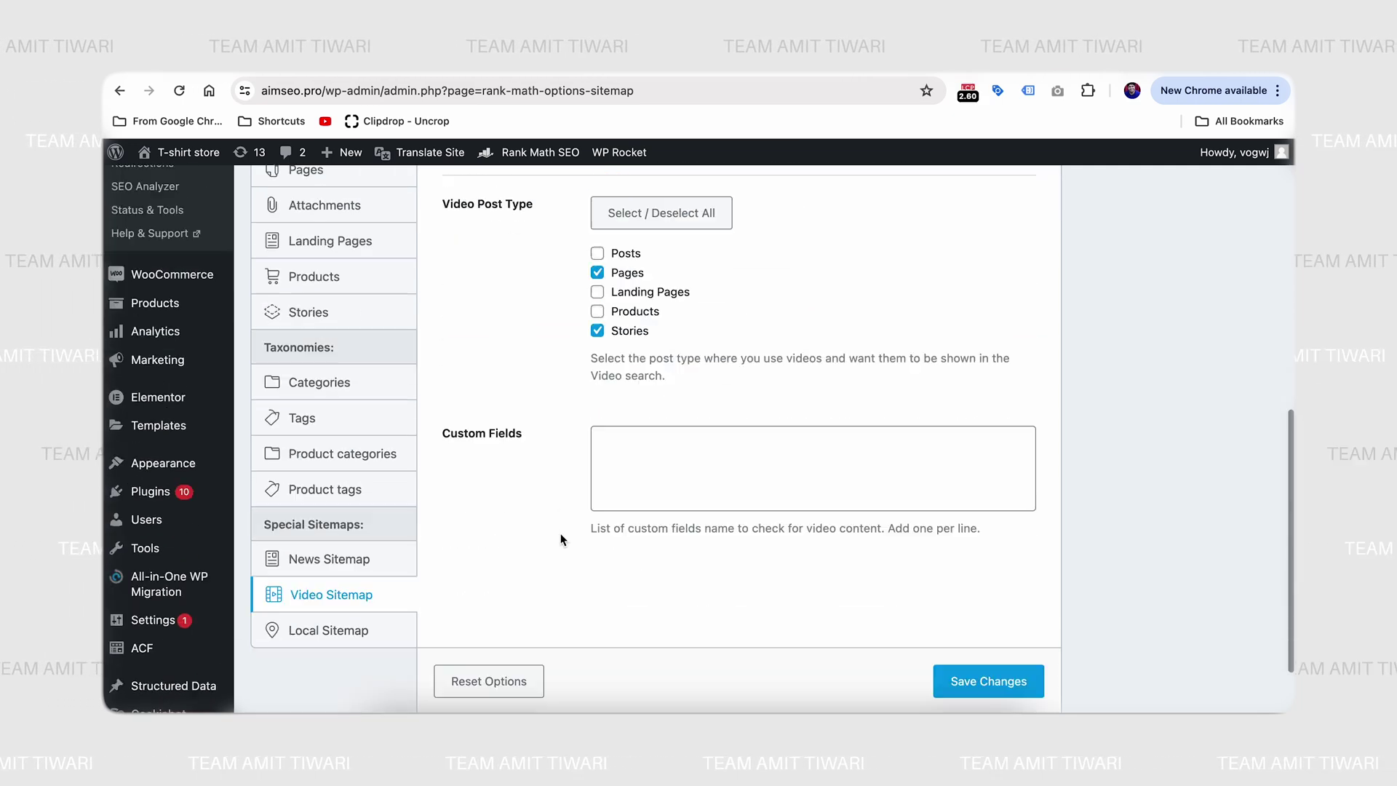
click(618, 411)
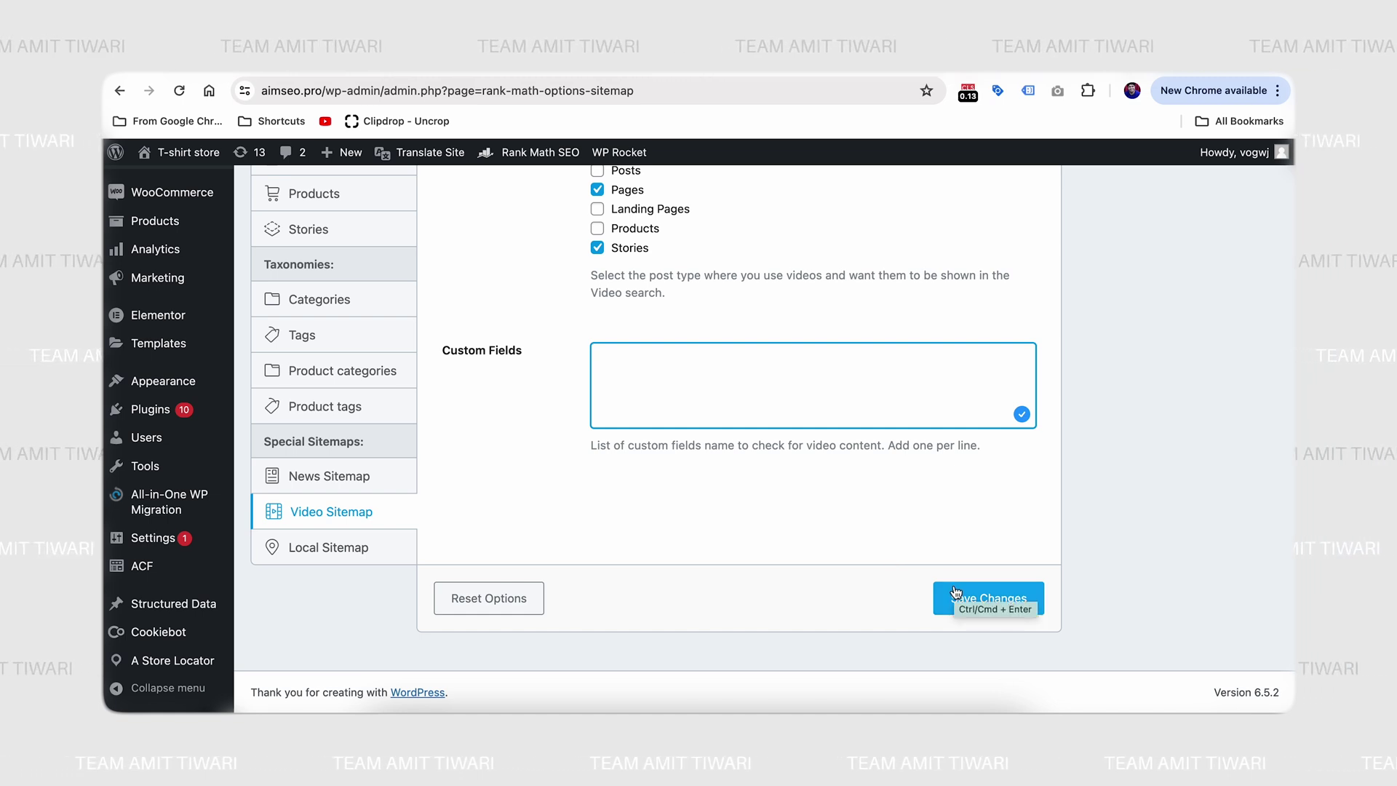
click(336, 556)
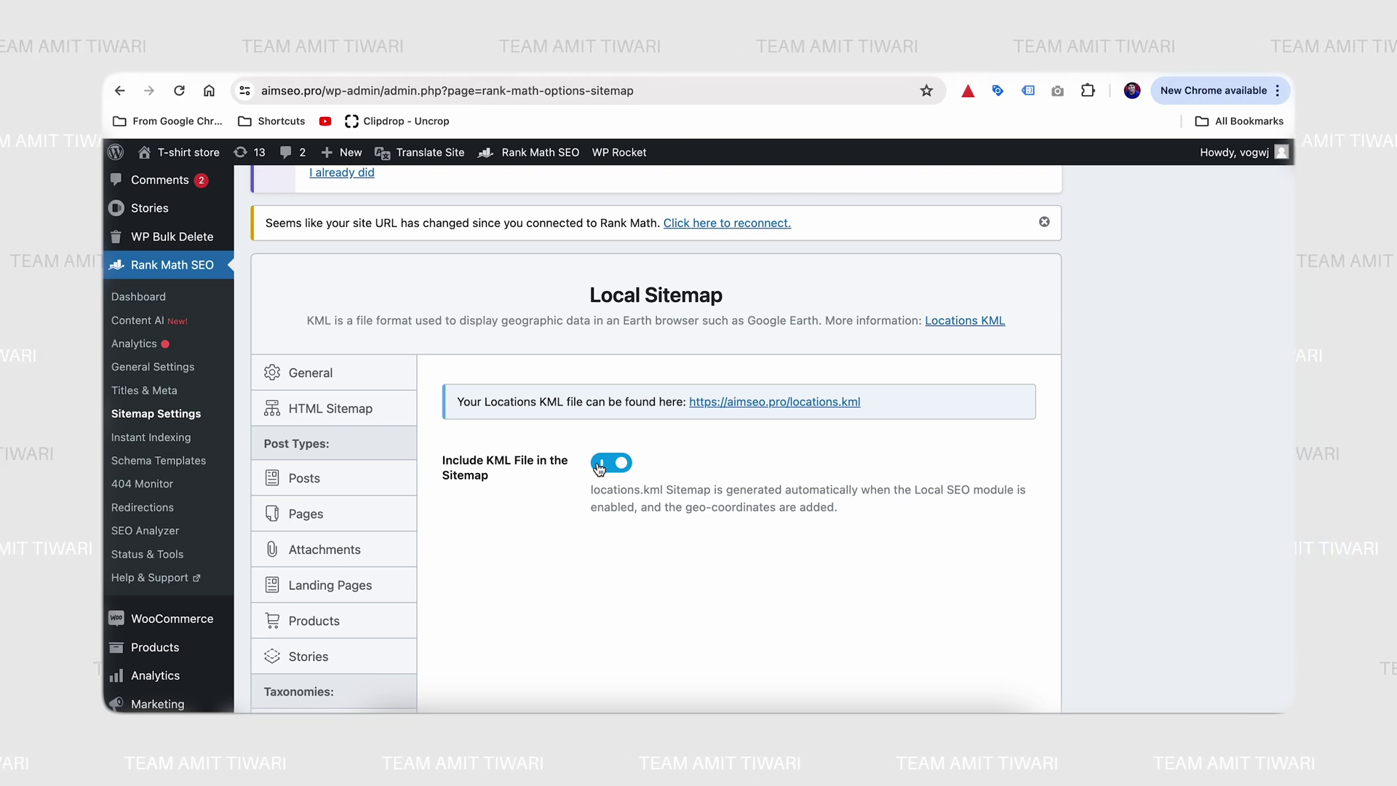
In the 404 Monitor, open the log export form and set the From date to 2024-04-01
click(121, 484)
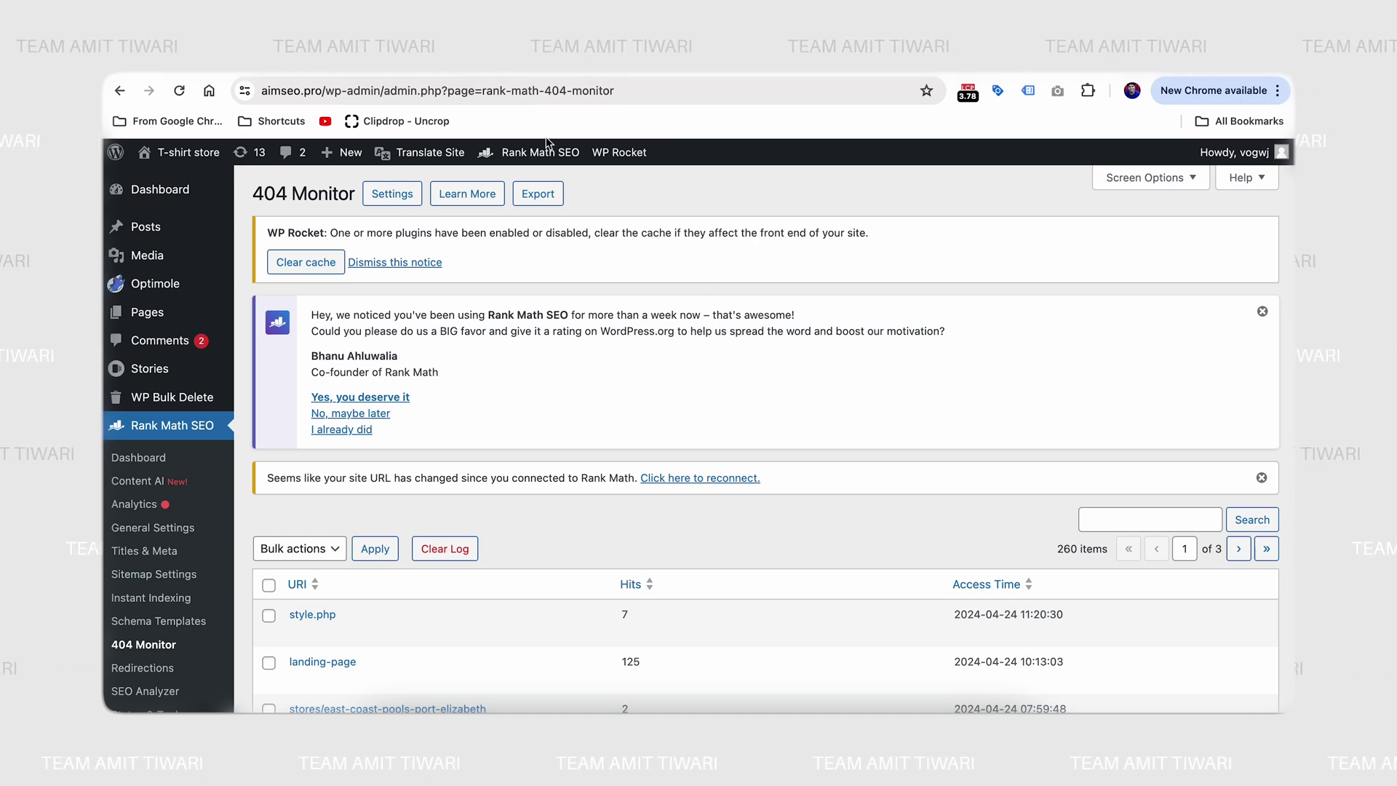
click(540, 194)
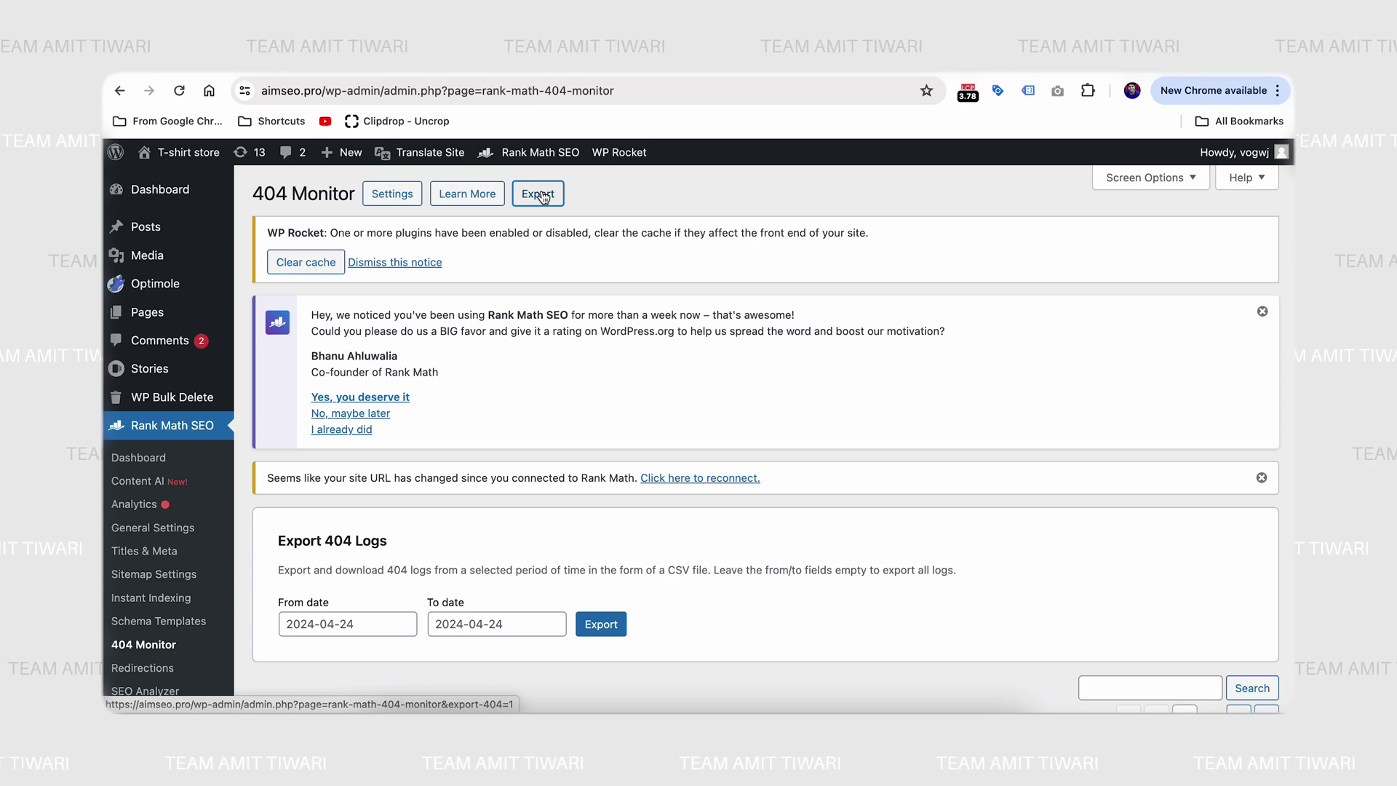
scroll(422, 405, down, 3)
scroll(421, 400, up, 3)
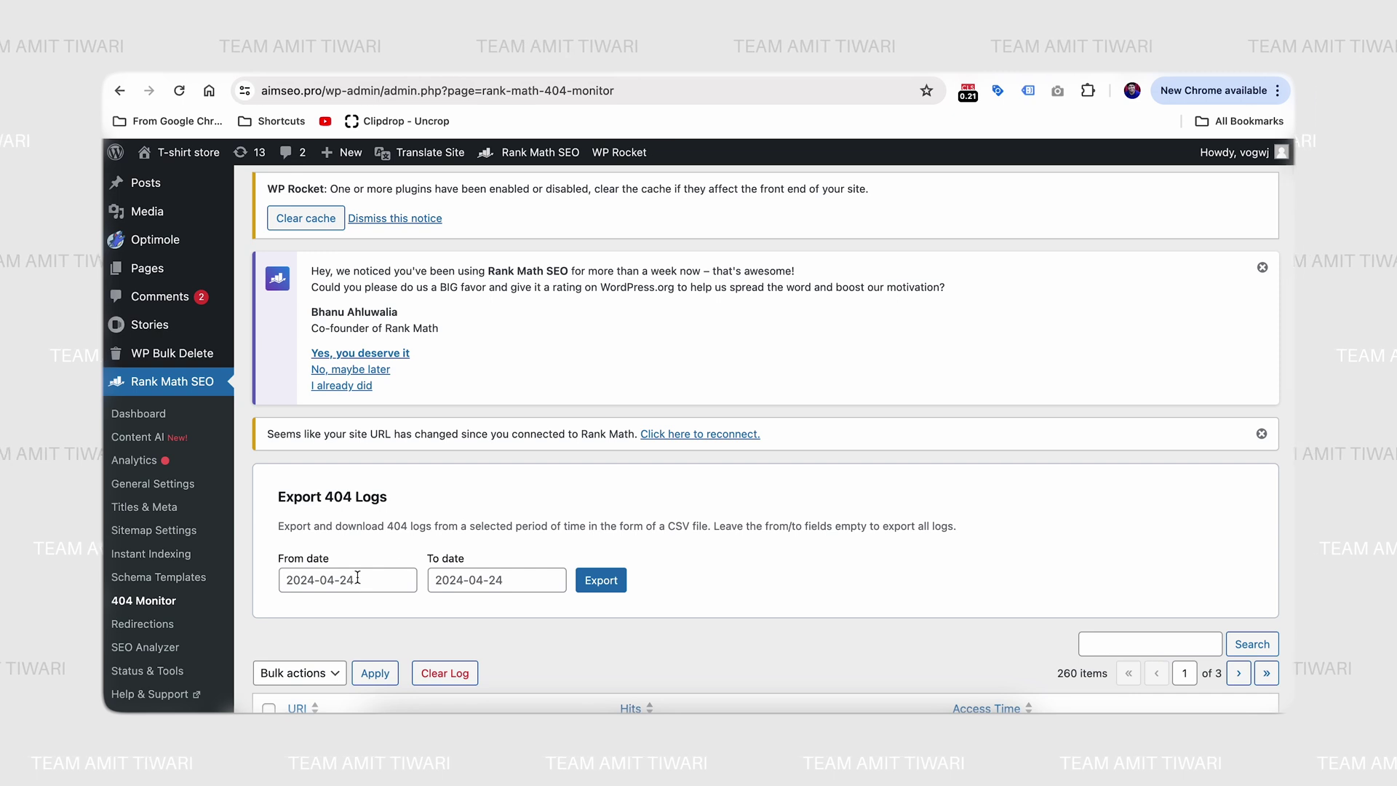
click(356, 579)
click(293, 451)
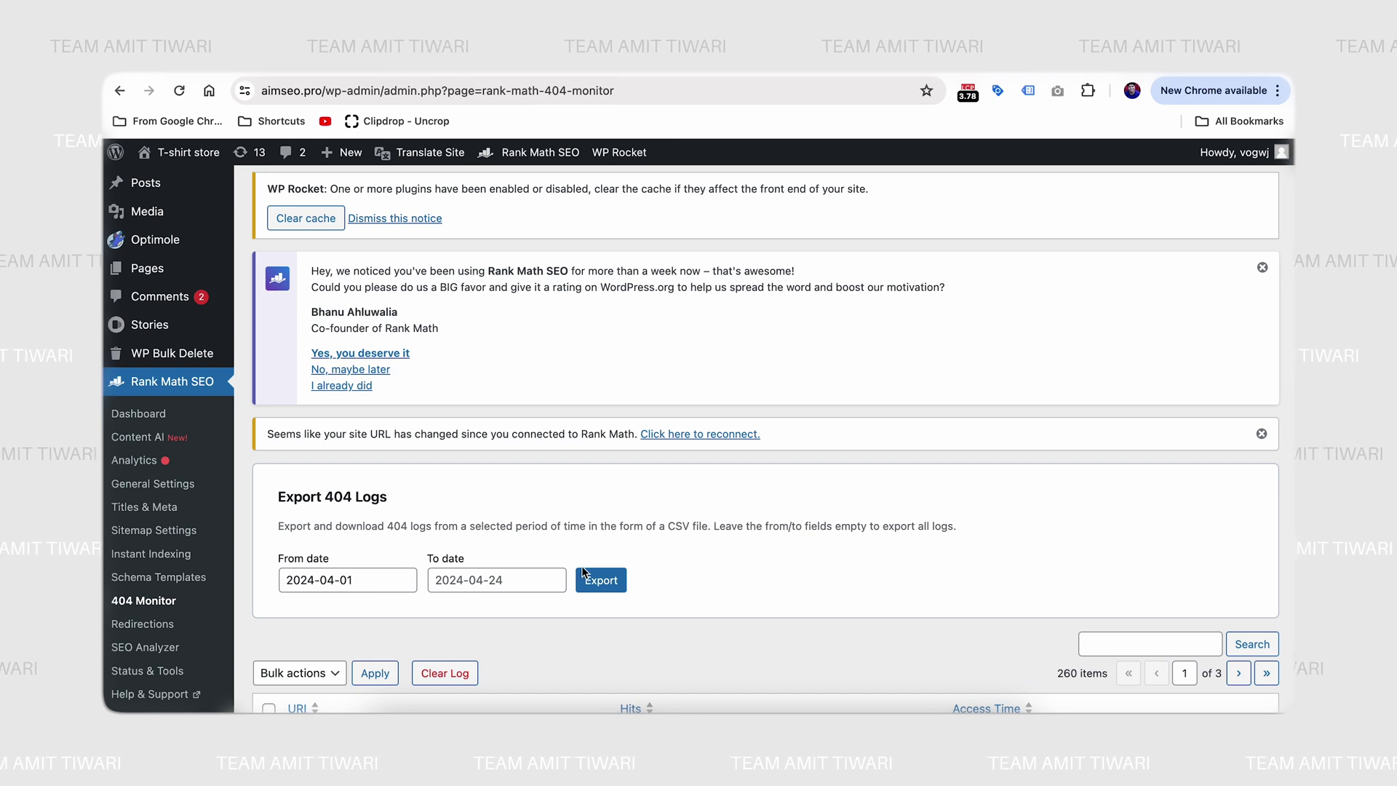
Review the logged 404 URIs with their hits and access times
scroll(601, 580, down, 5)
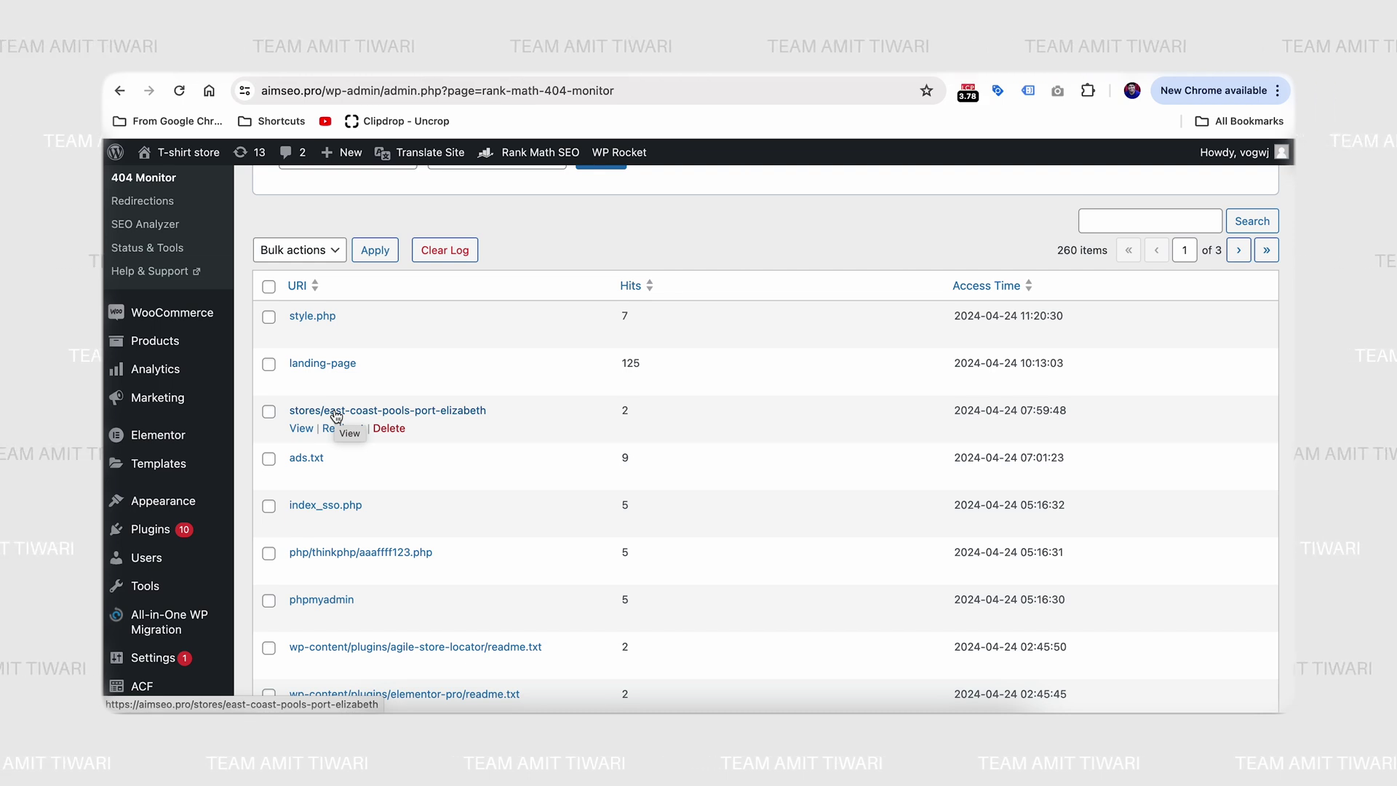
scroll(336, 415, down, 3)
scroll(334, 411, up, 5)
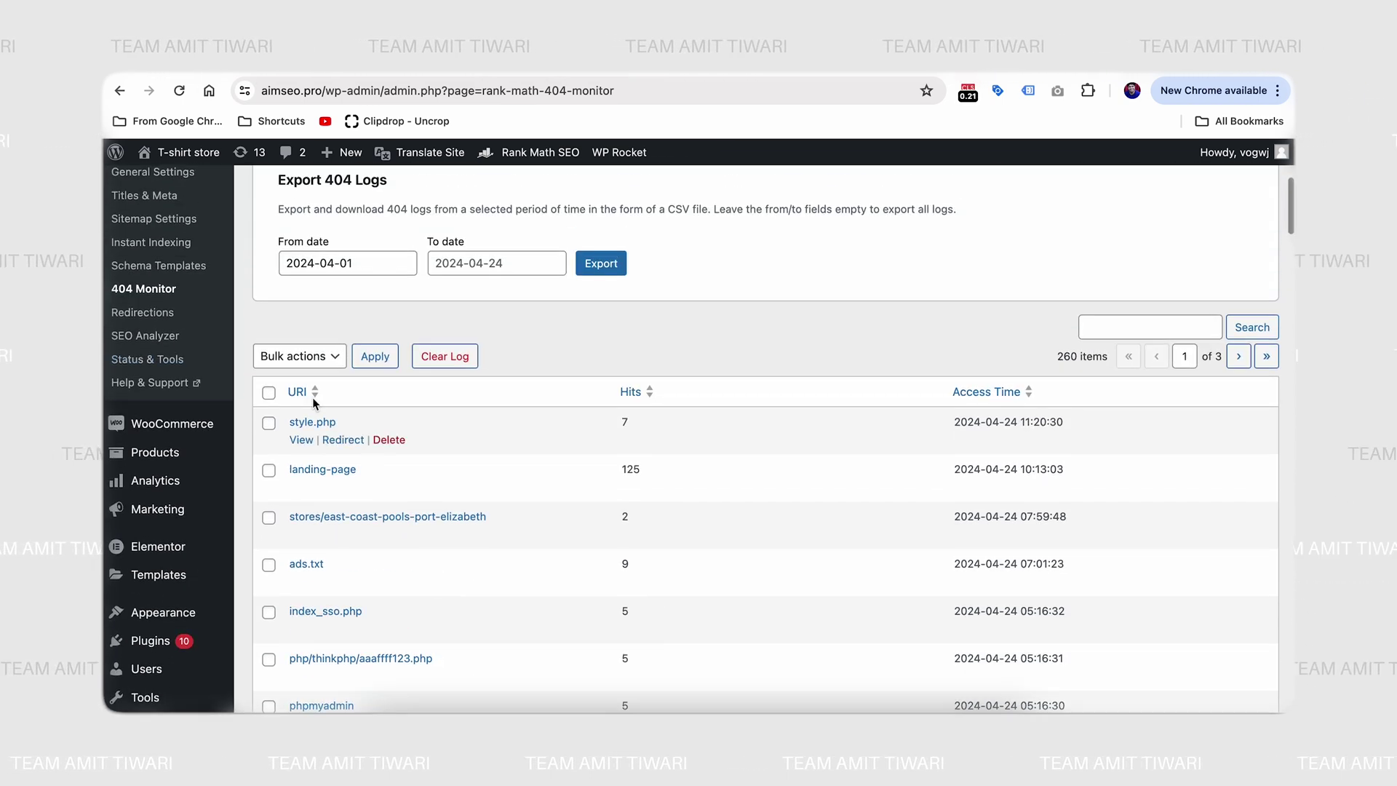
Open Redirections and review the CSV import and export options
click(138, 312)
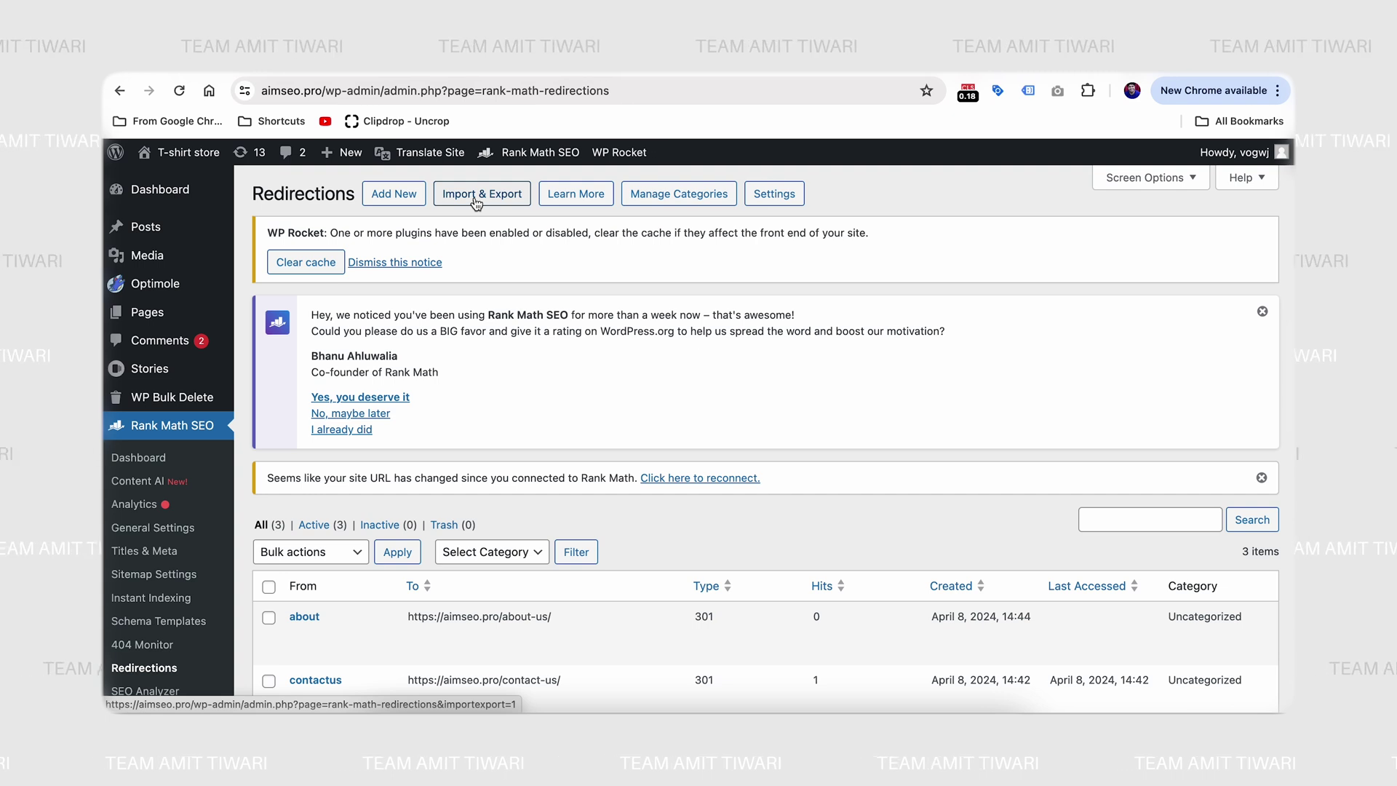
click(476, 195)
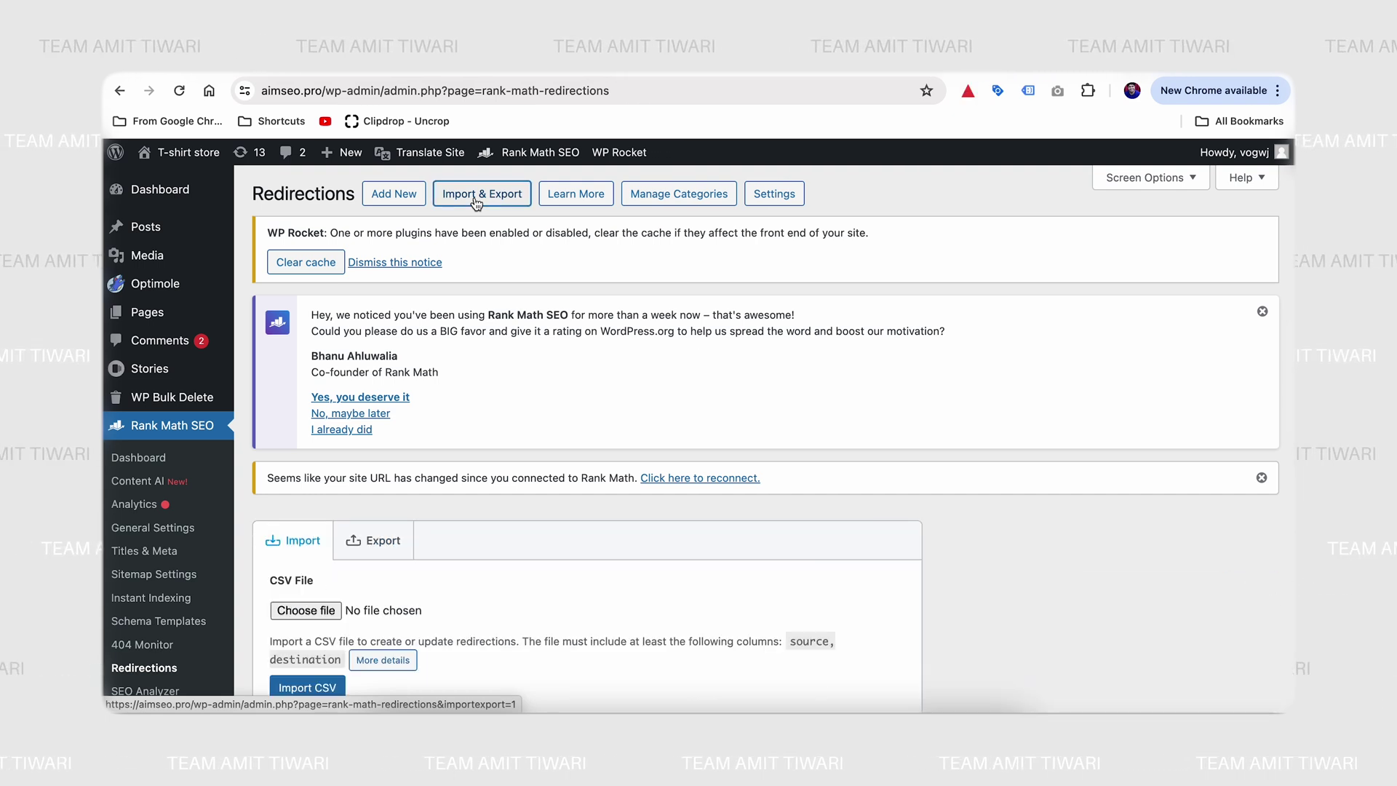
scroll(436, 327, down, 2)
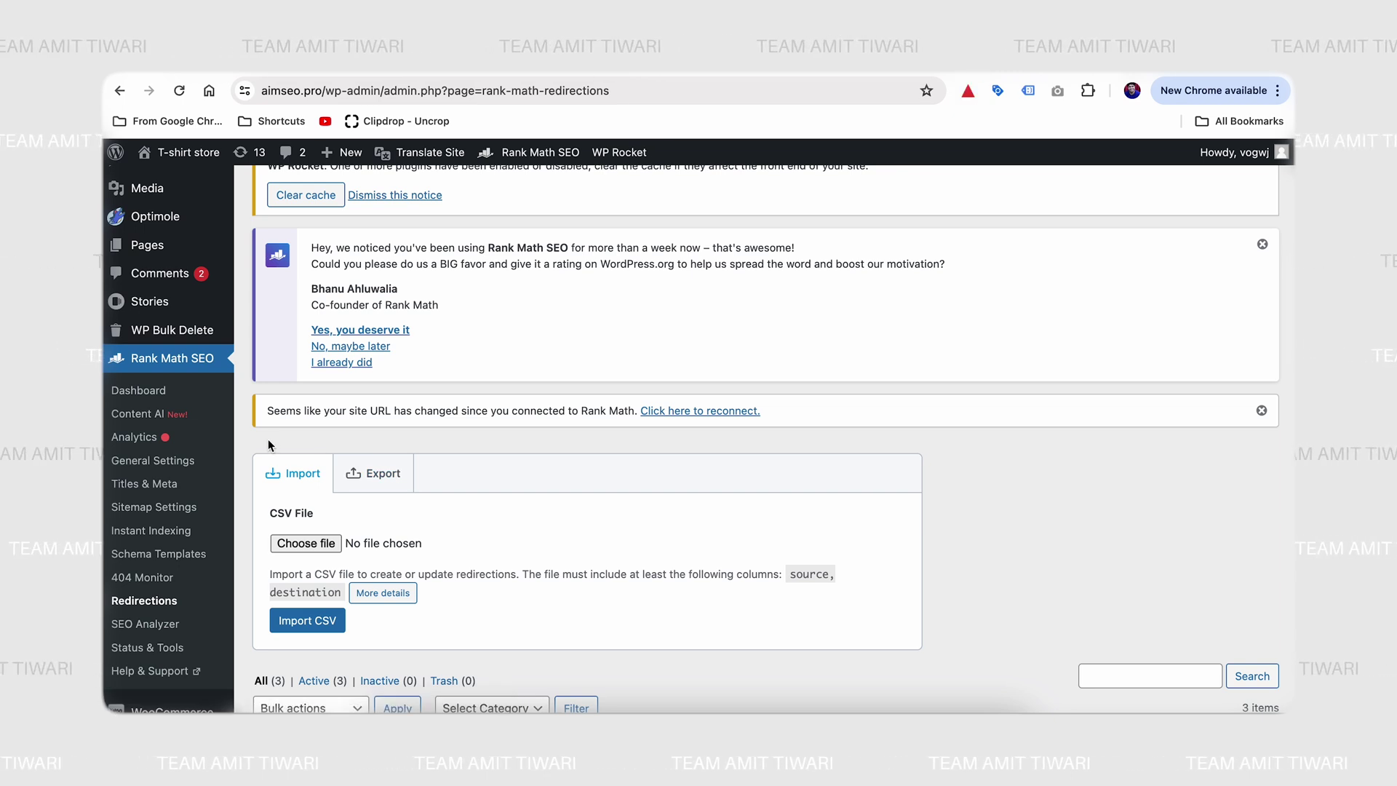
scroll(268, 439, up, 2)
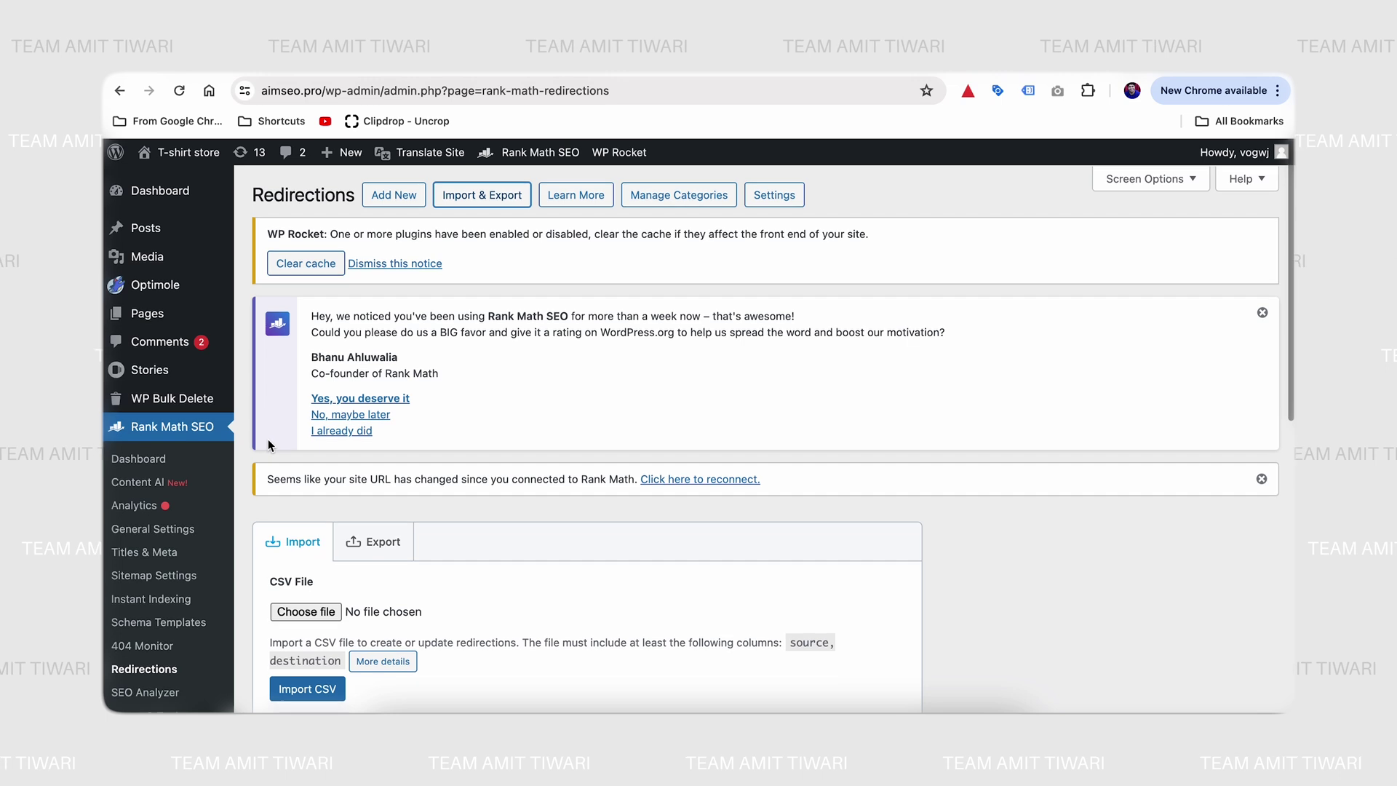
Open the redirection categories and add a category named product_redirect with no parent category
click(681, 204)
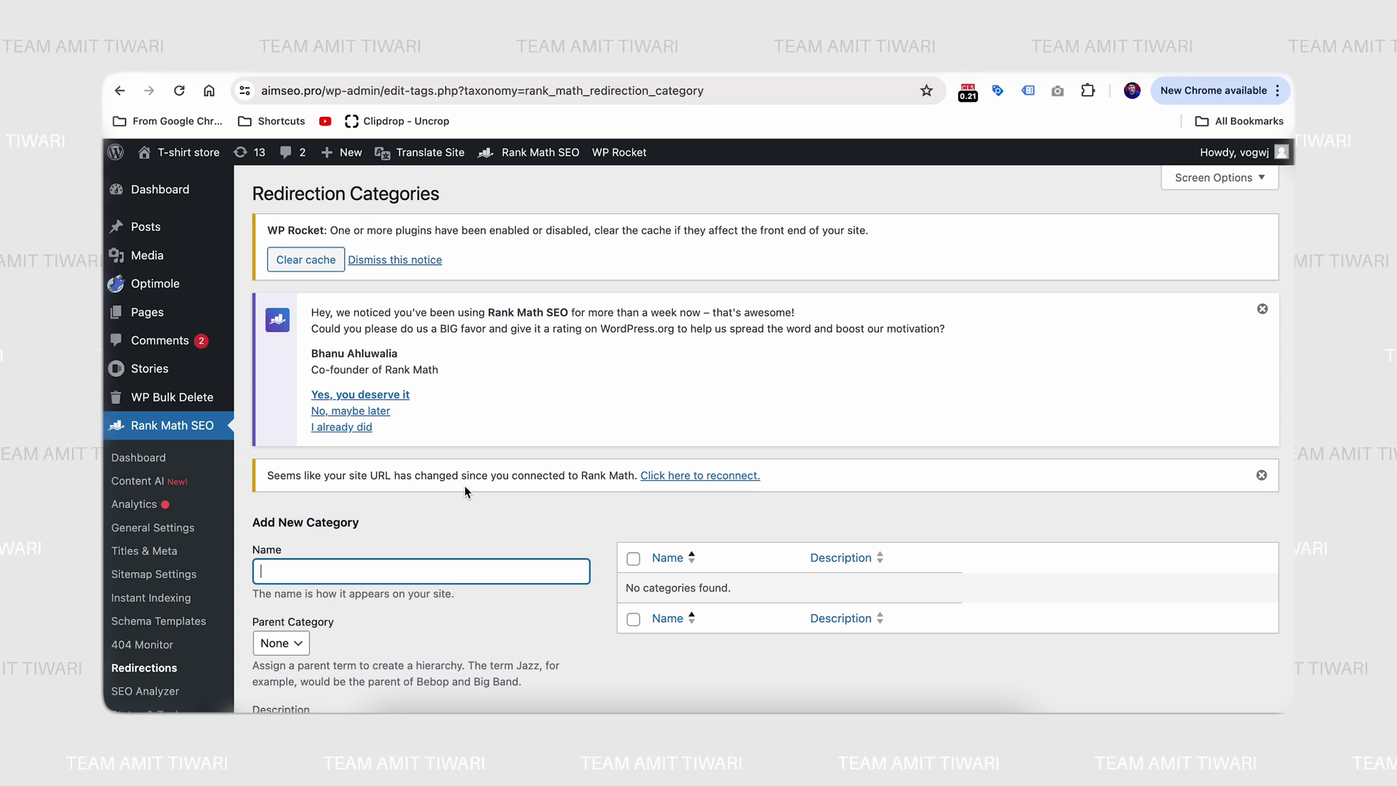
scroll(464, 486, down, 3)
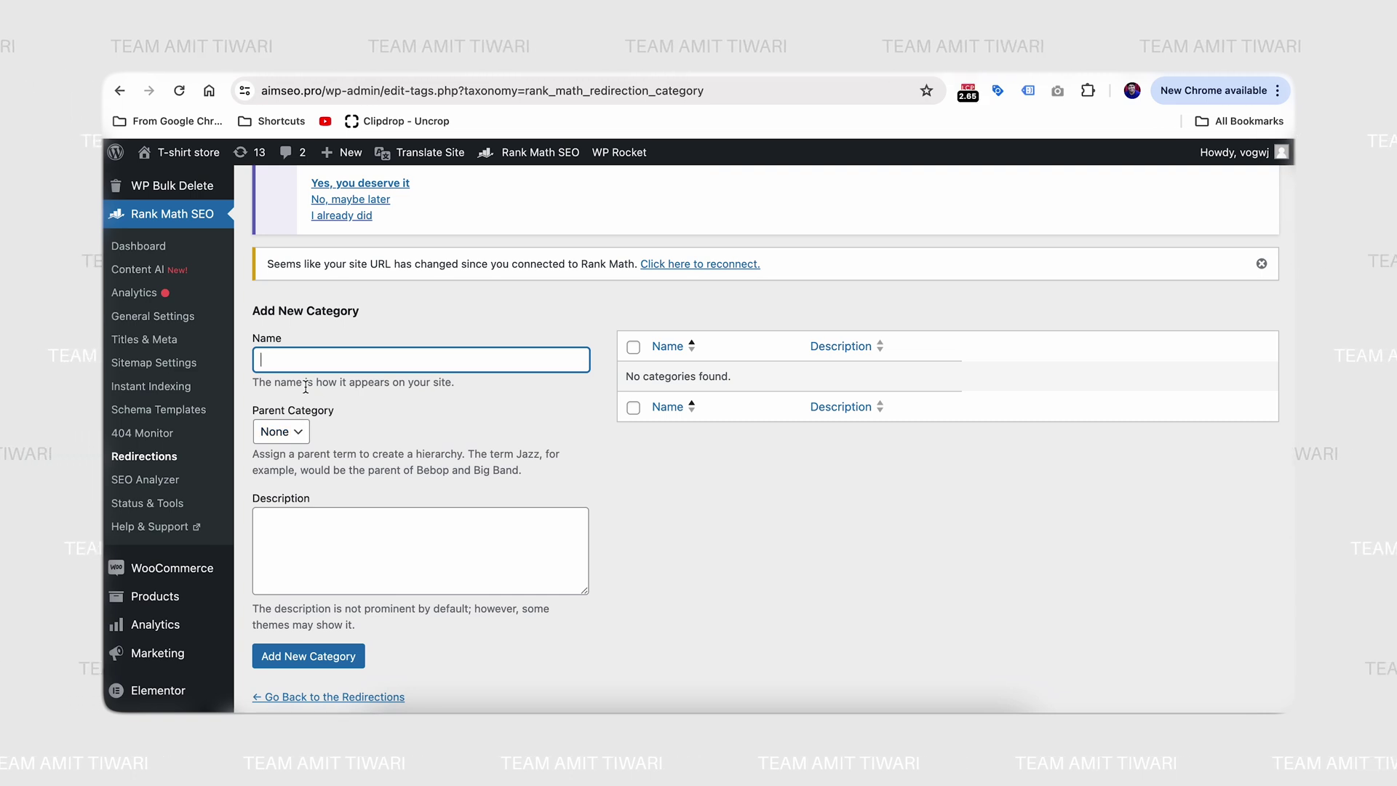
text(p)
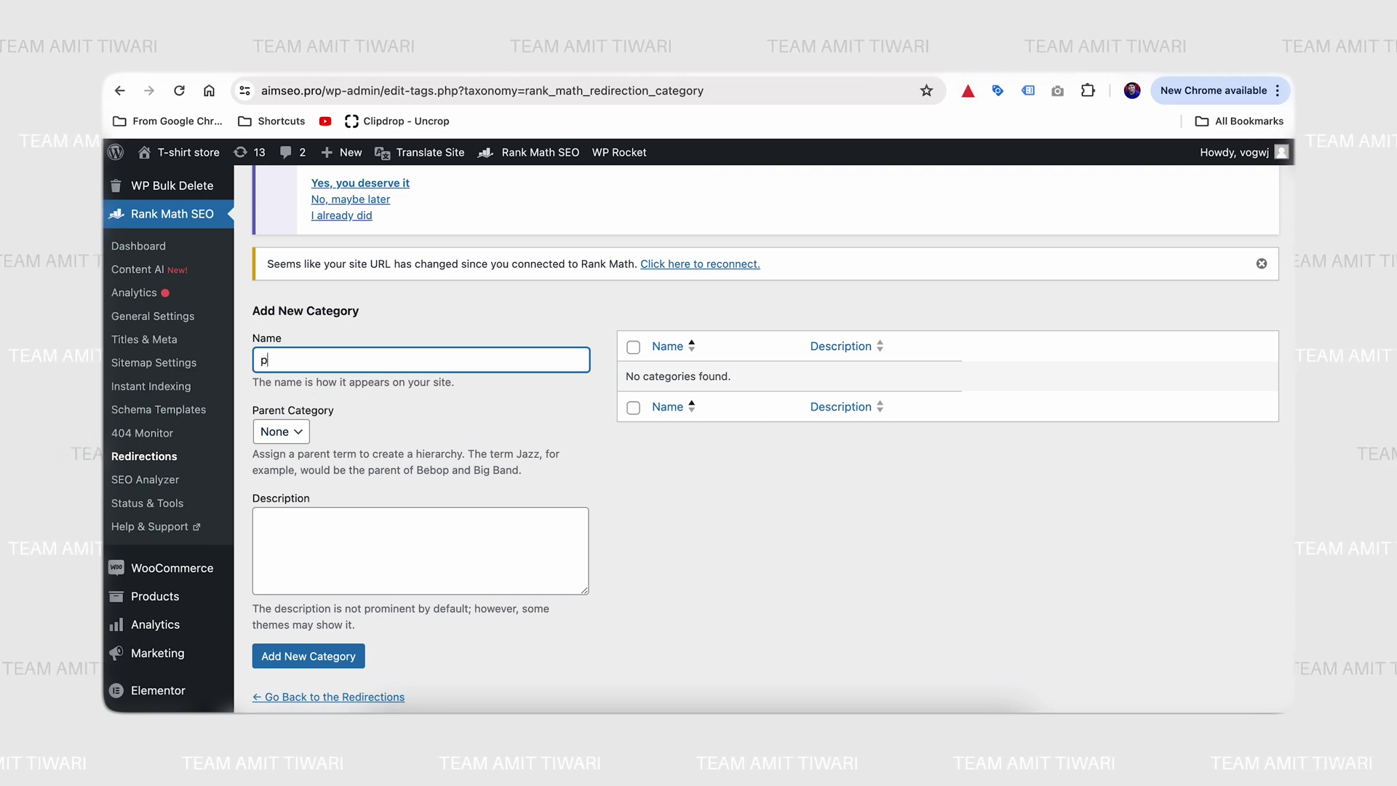
text(roduct_redirect)
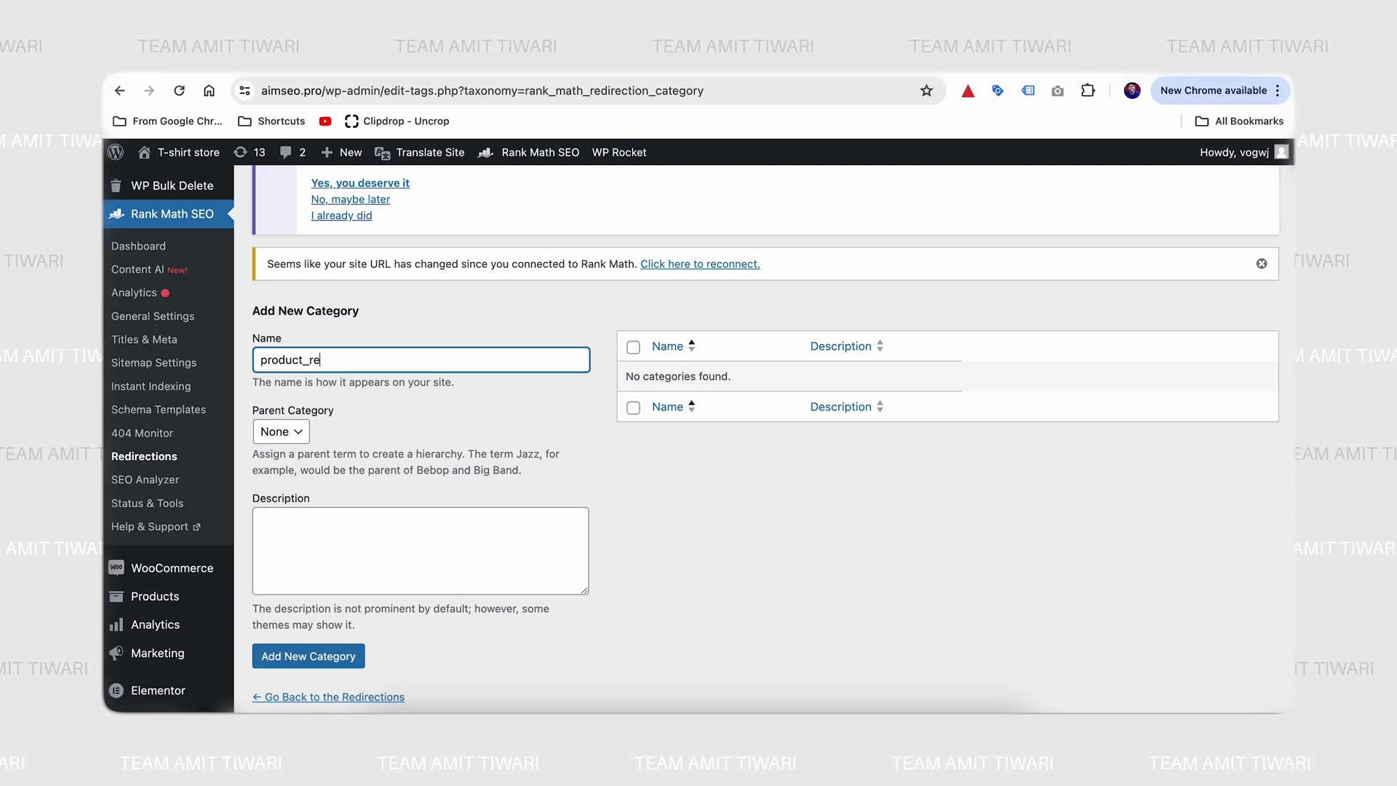
click(298, 431)
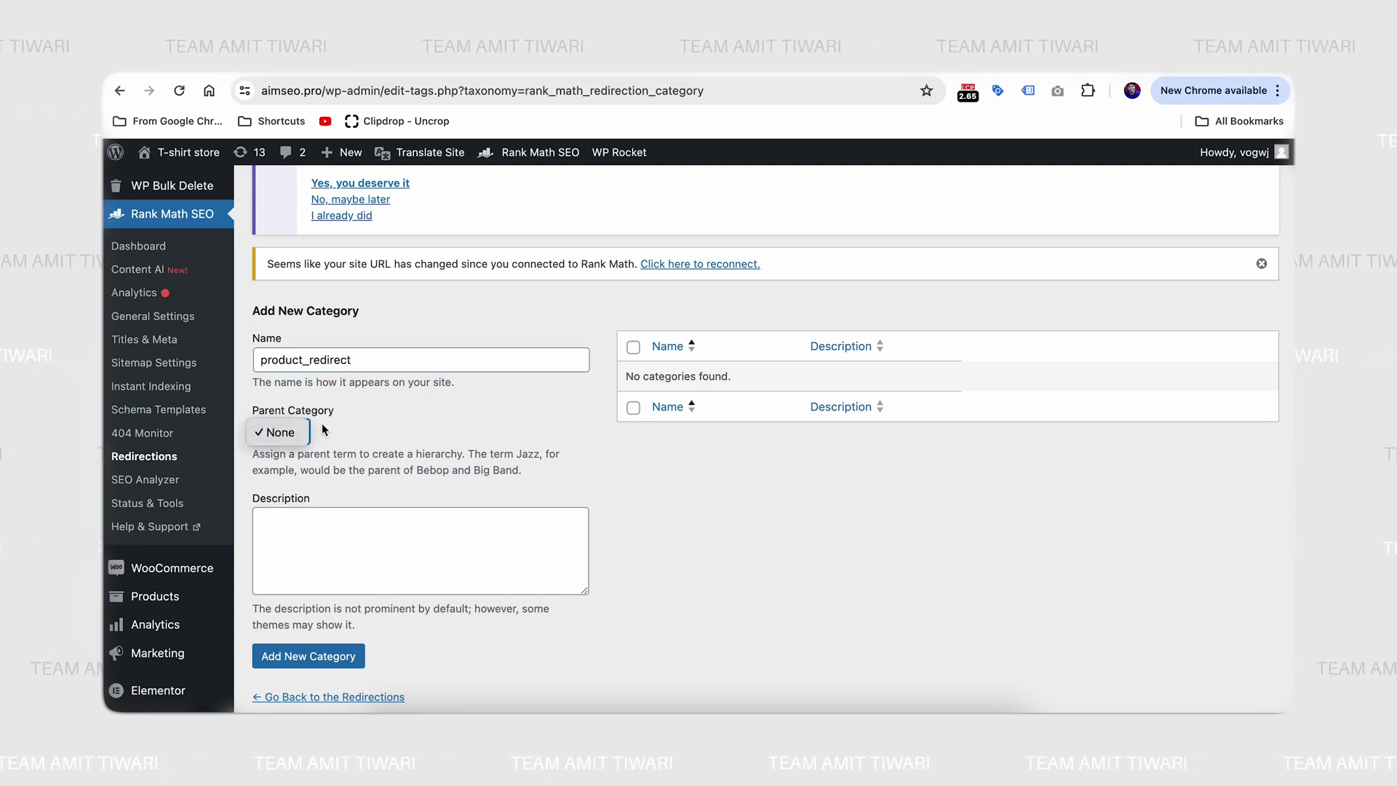
click(322, 429)
scroll(377, 426, down, 1)
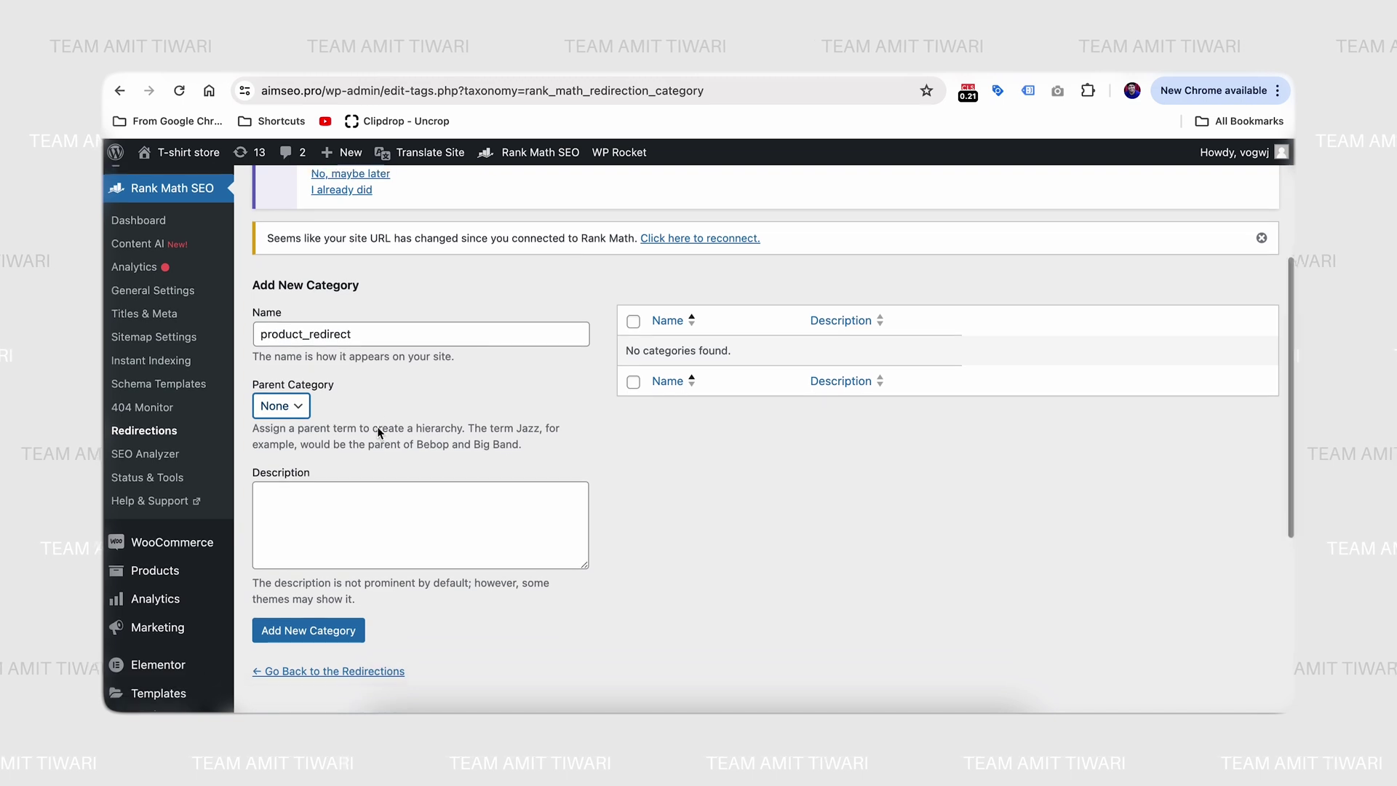
click(323, 620)
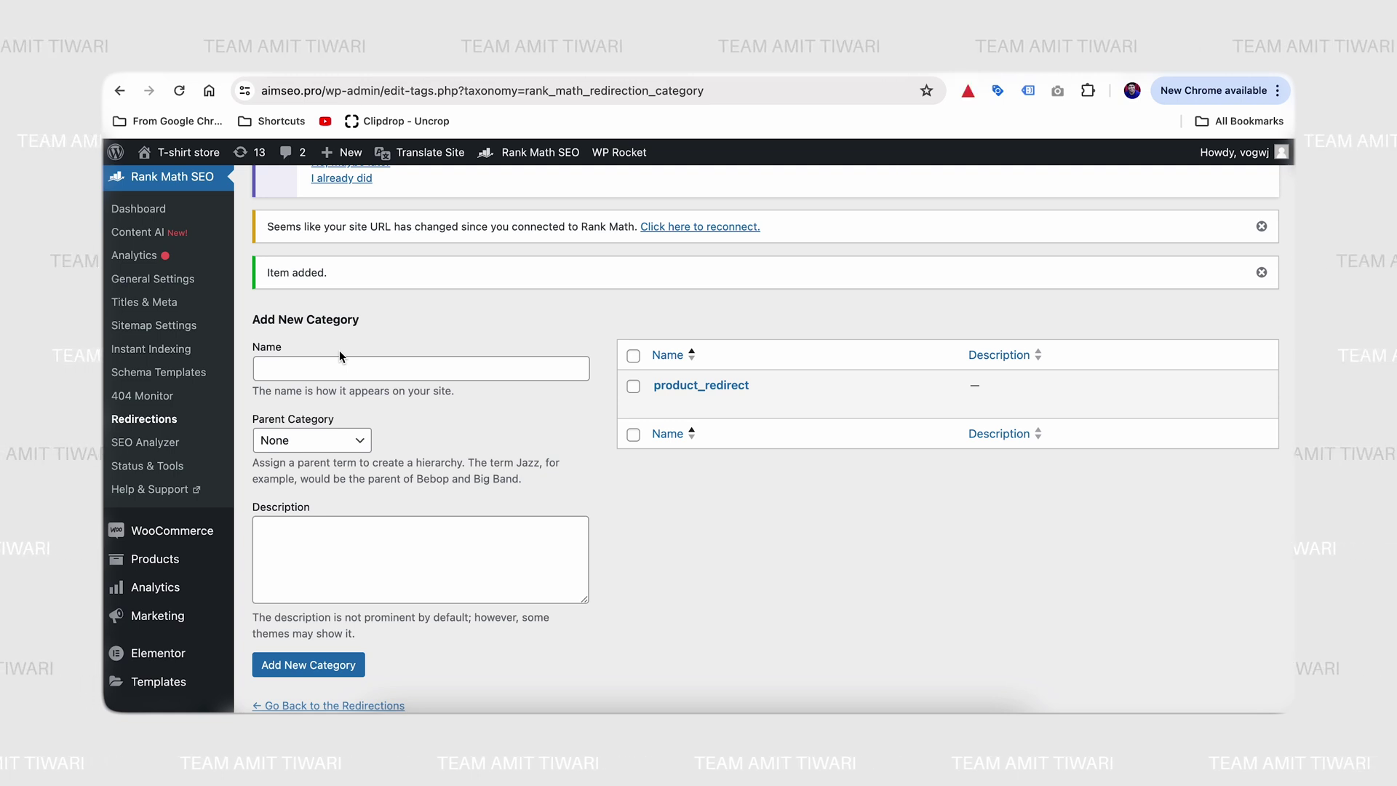
Go to the site's list of pages and open the 404 page for editing
scroll(162, 243, up, 5)
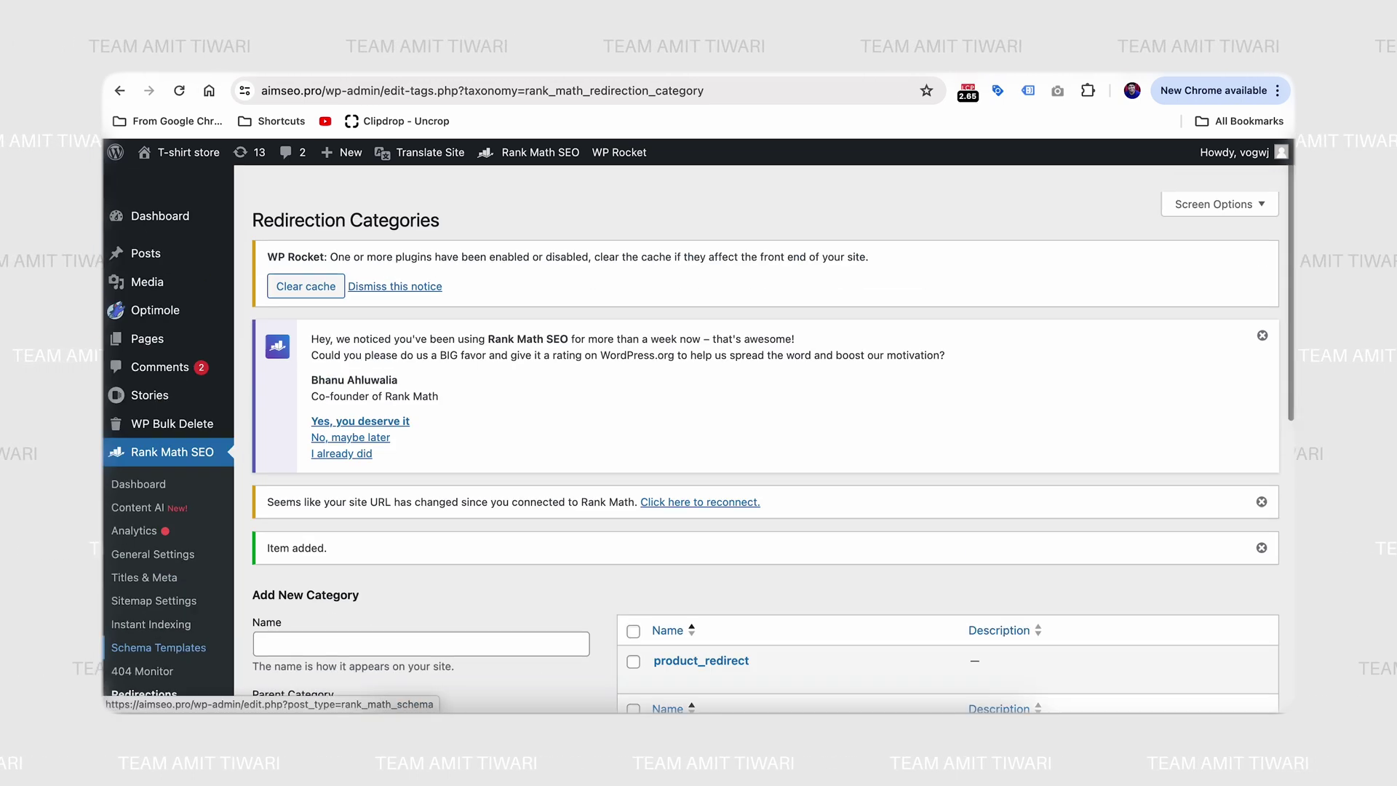
mouse_move(189, 312)
click(284, 324)
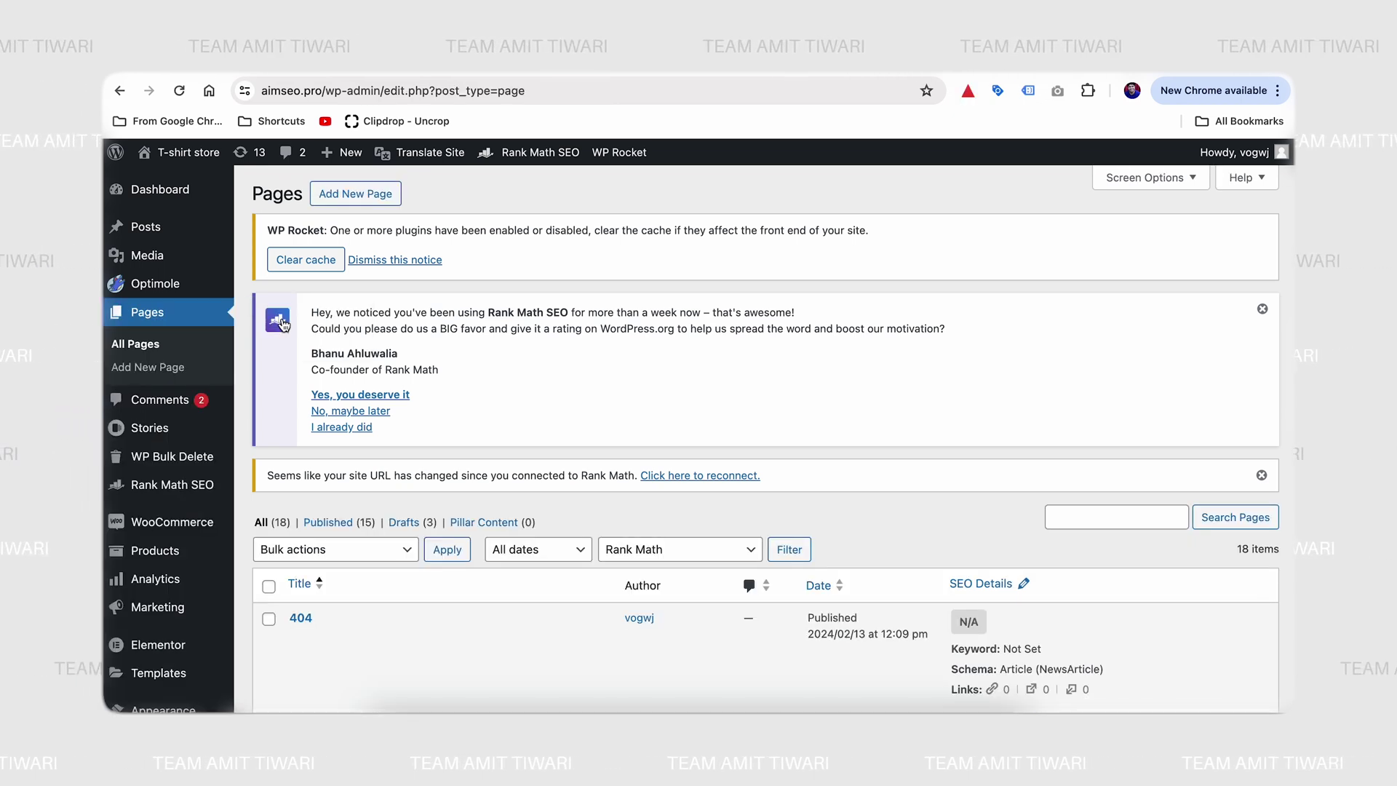
scroll(287, 392, down, 3)
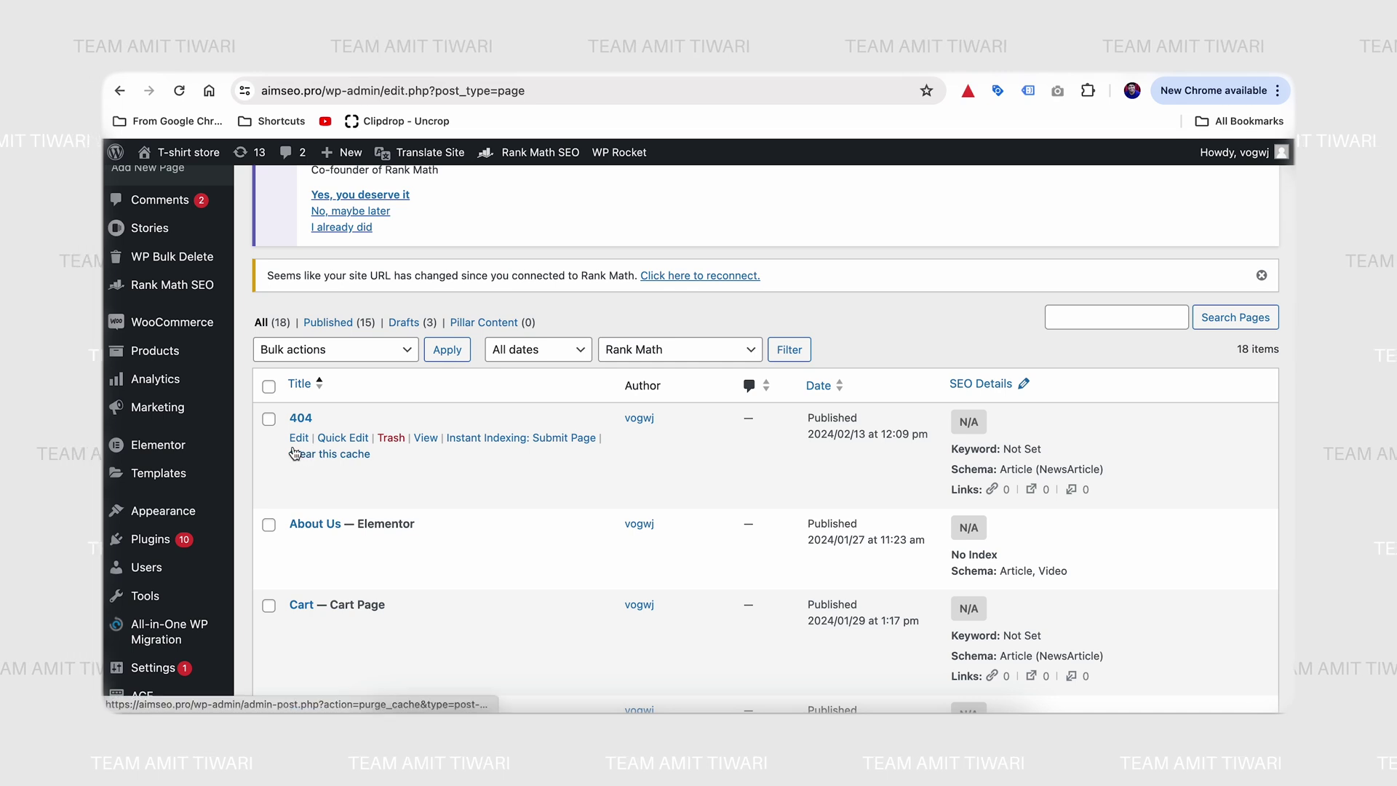
click(300, 438)
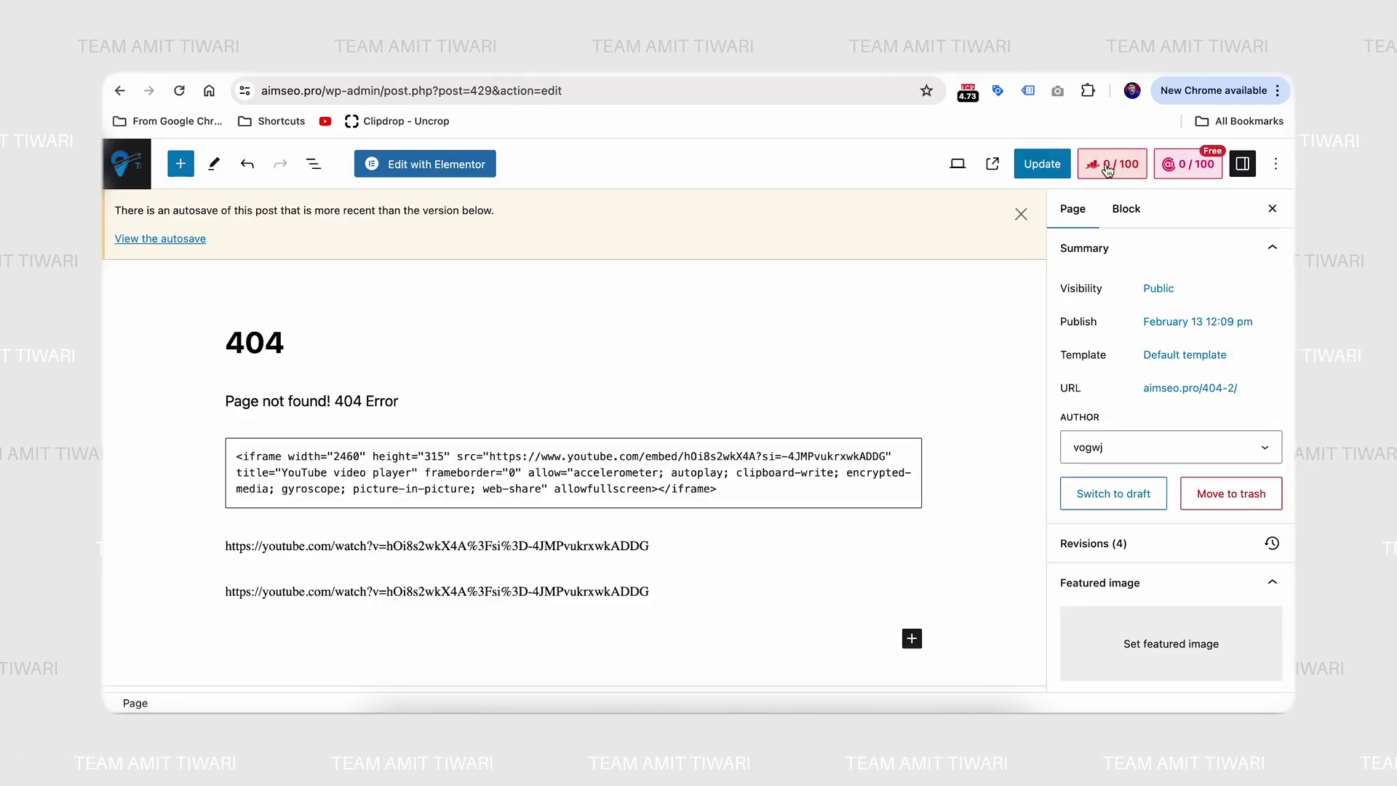
Show the 404 page's Rank Math SEO analysis and review its snippet preview, focus keyword and Basic SEO checks
click(1110, 163)
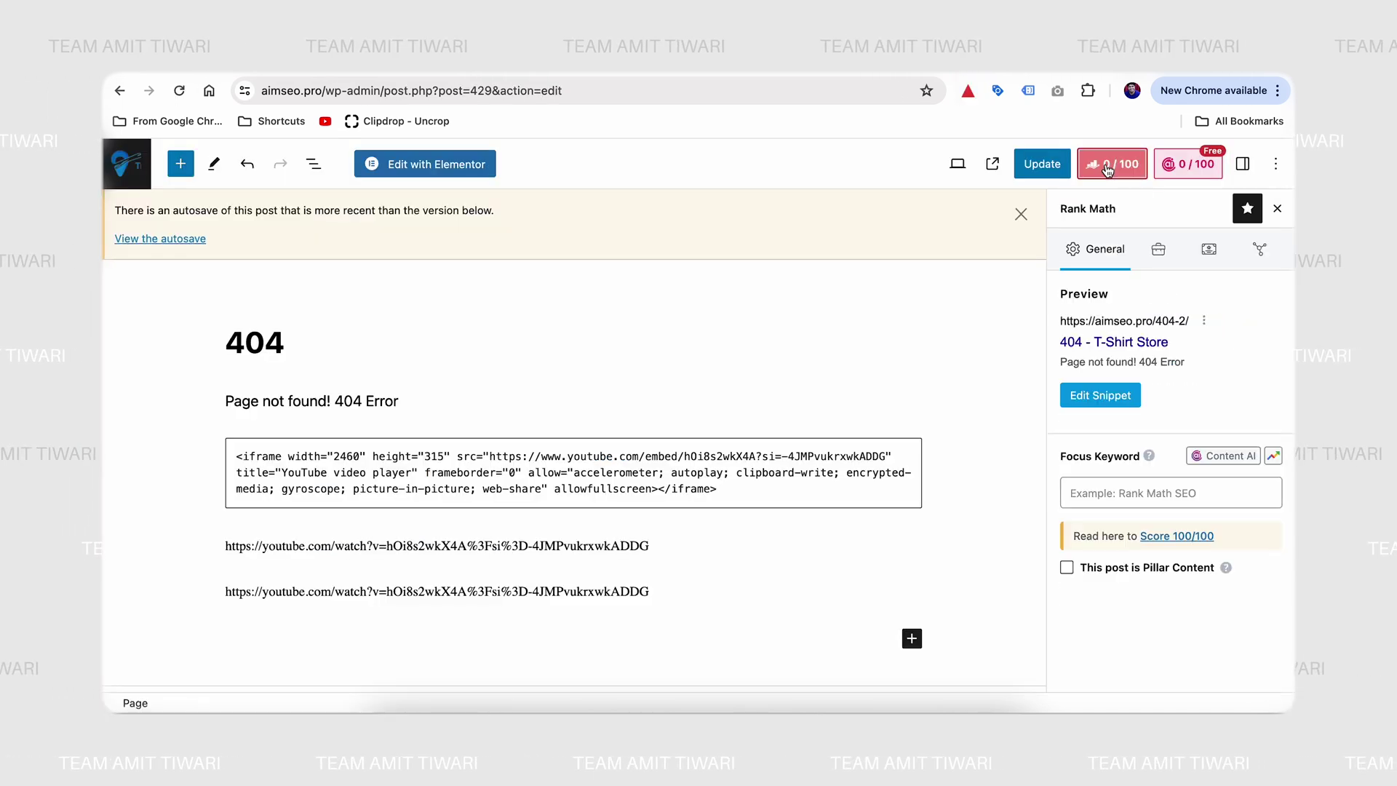
scroll(1108, 397, down, 2)
scroll(1108, 397, down, 3)
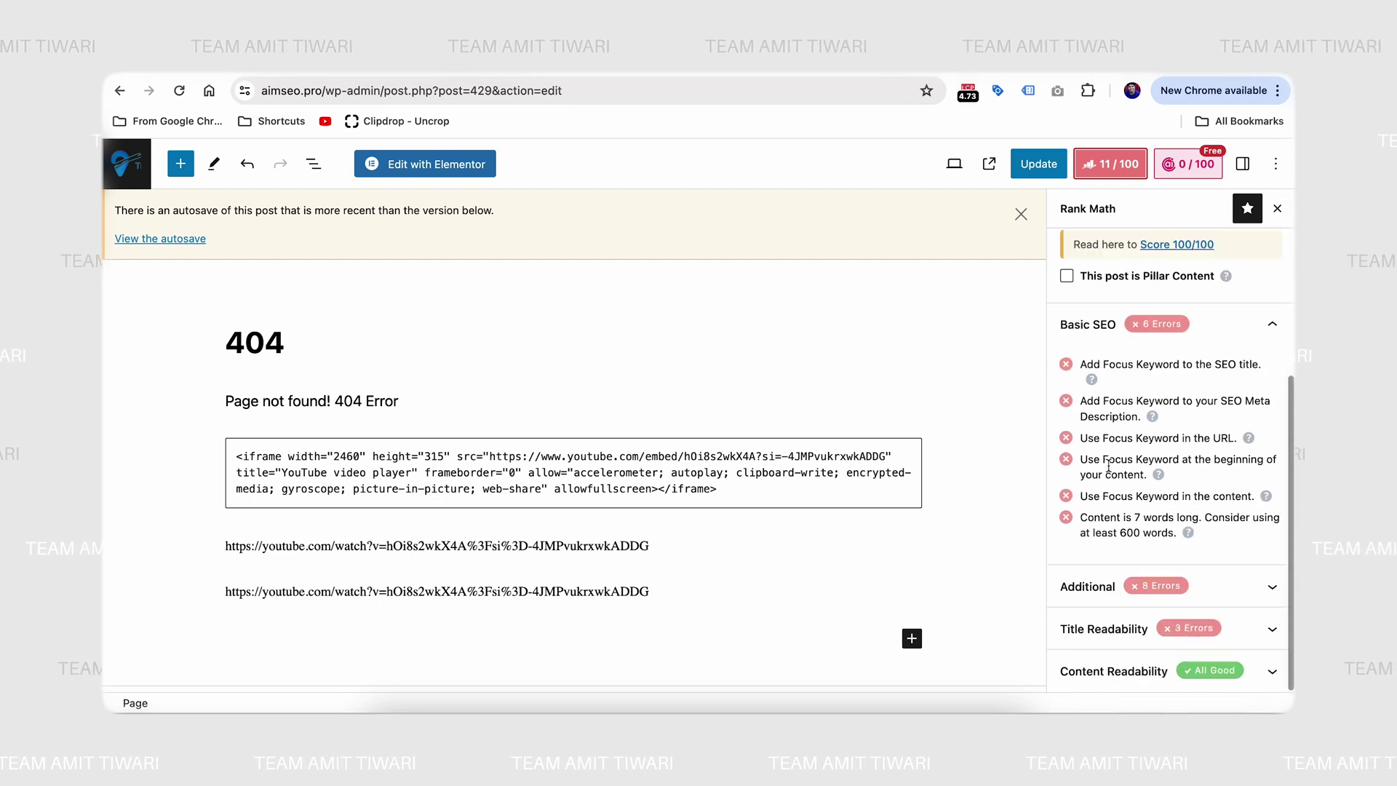
scroll(1109, 510, up, 2)
scroll(1108, 502, up, 1)
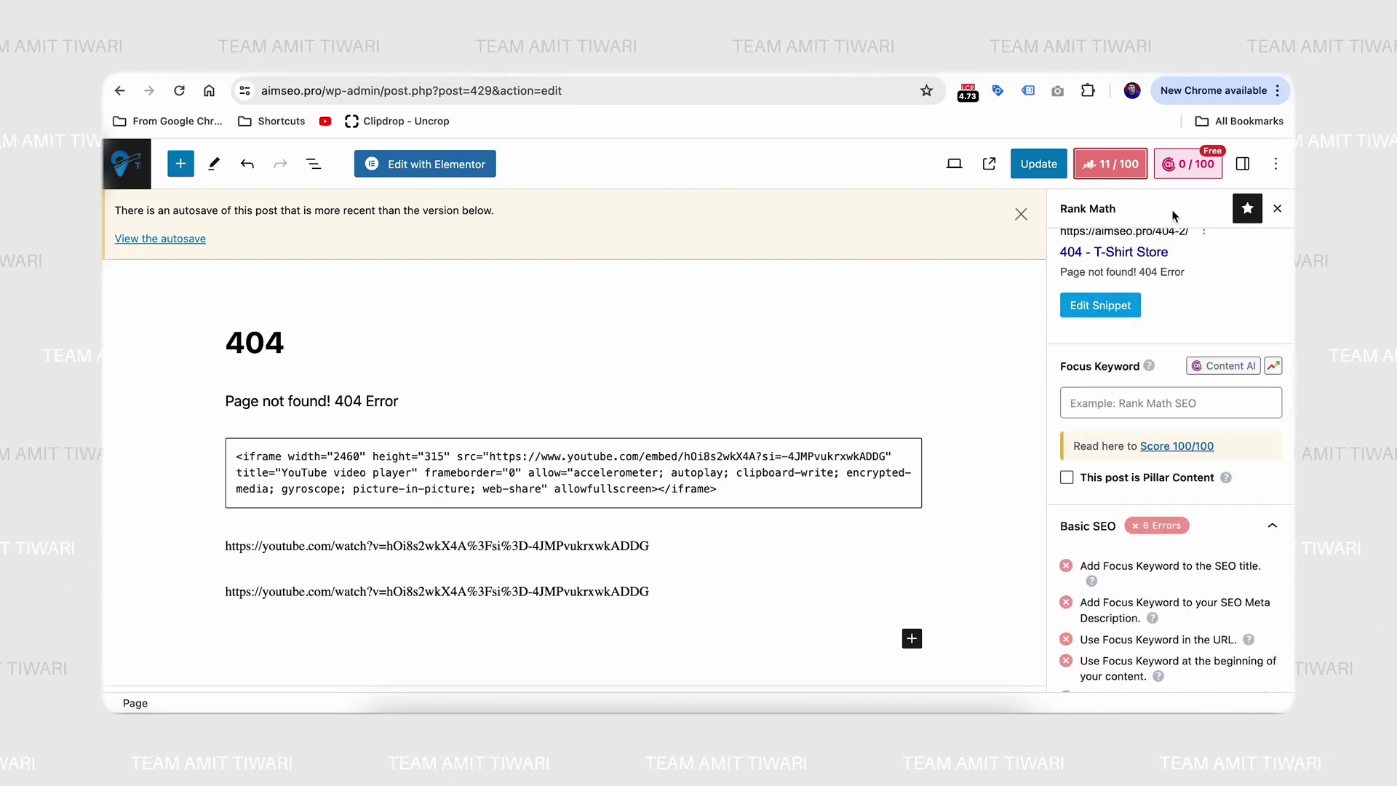
scroll(1147, 258, up, 3)
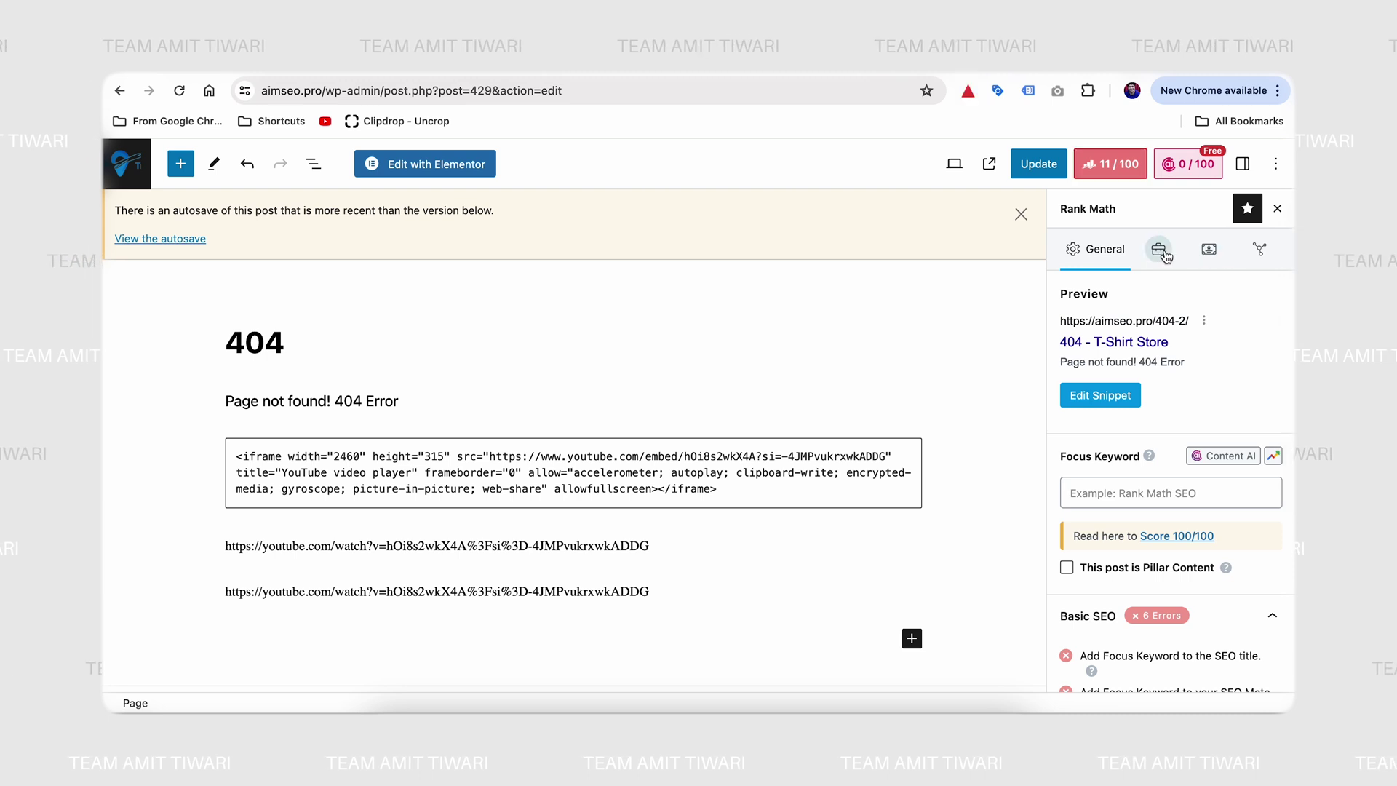
In the 404 page's advanced Rank Math settings, set the Googlebot-News index to No Index and open the Breadcrumb Title for editing
click(1161, 253)
scroll(1101, 463, down, 3)
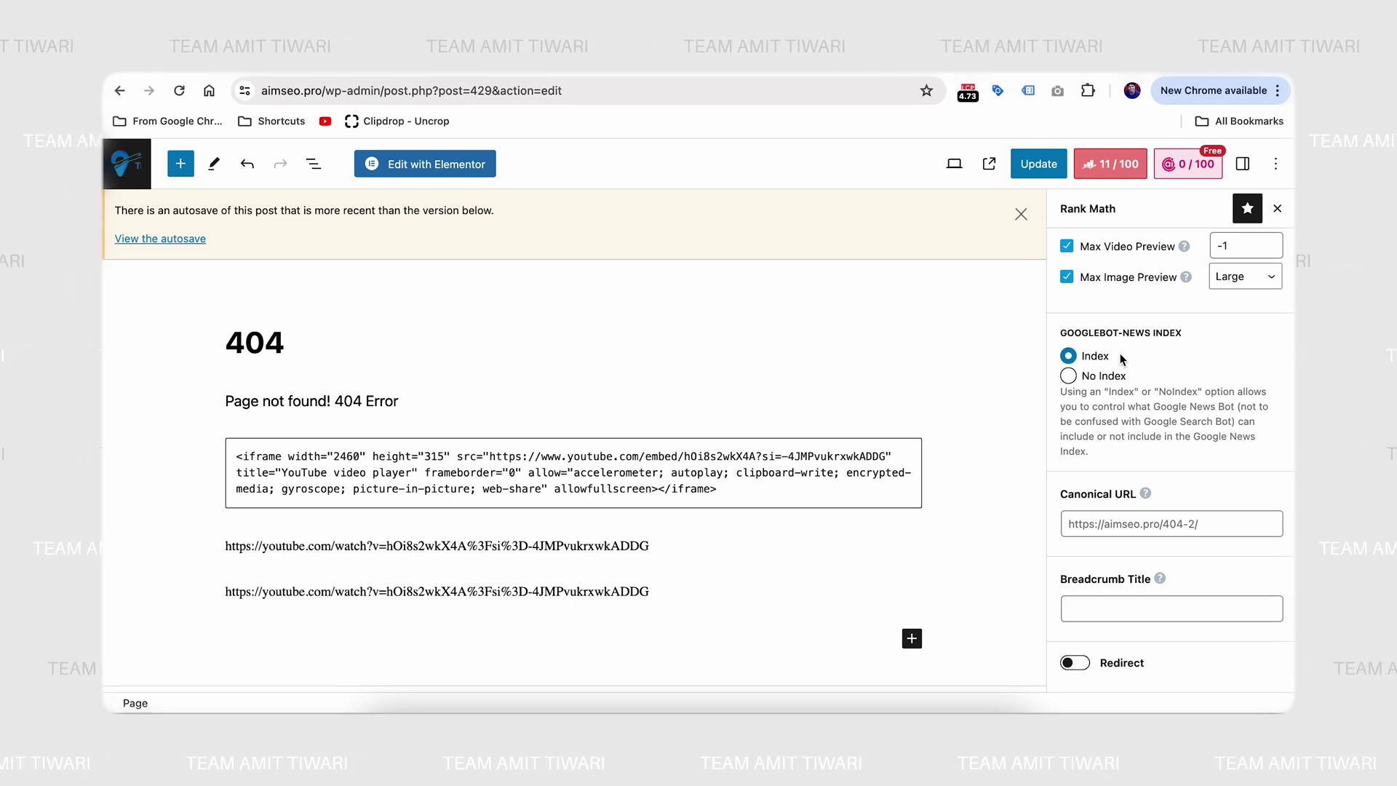
click(1069, 375)
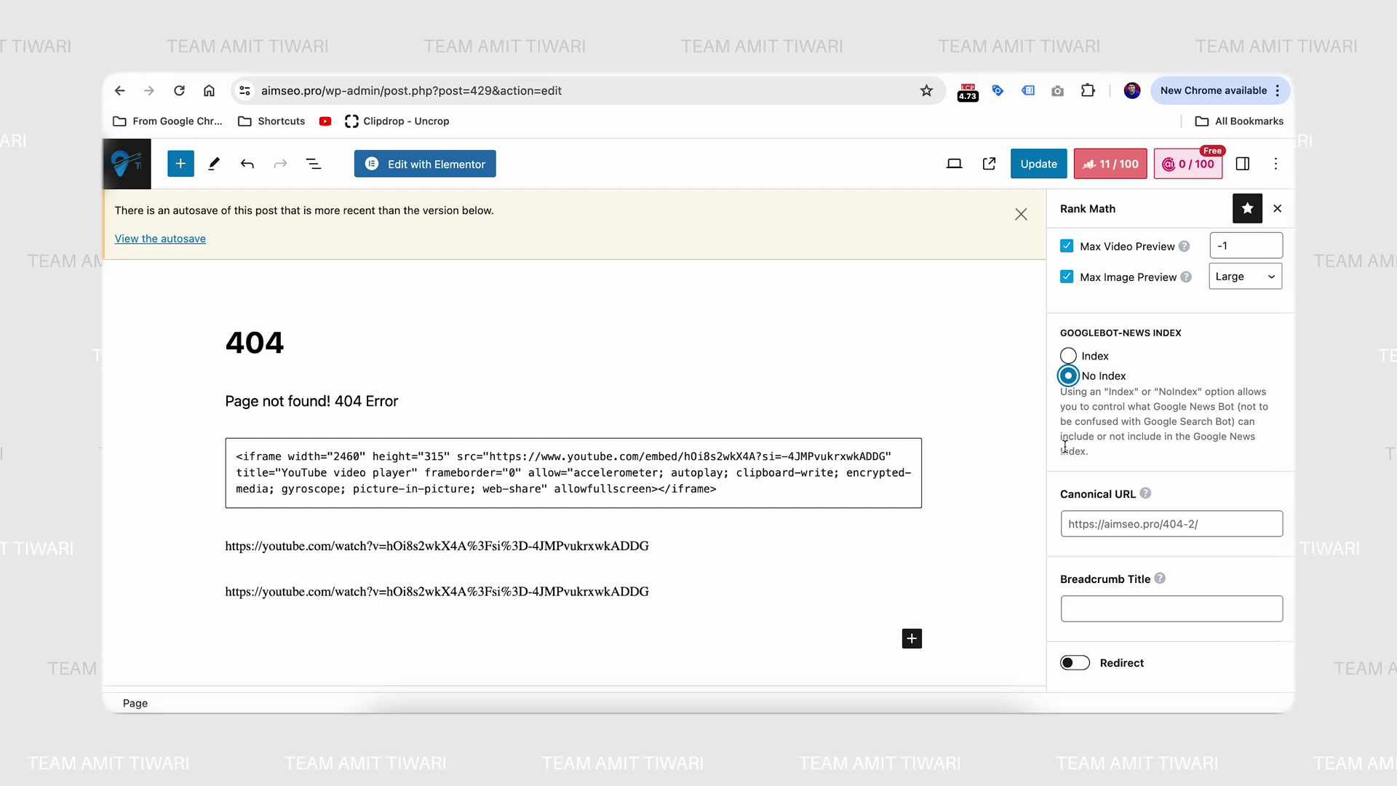
scroll(1065, 445, down, 1)
click(1081, 615)
click(1106, 613)
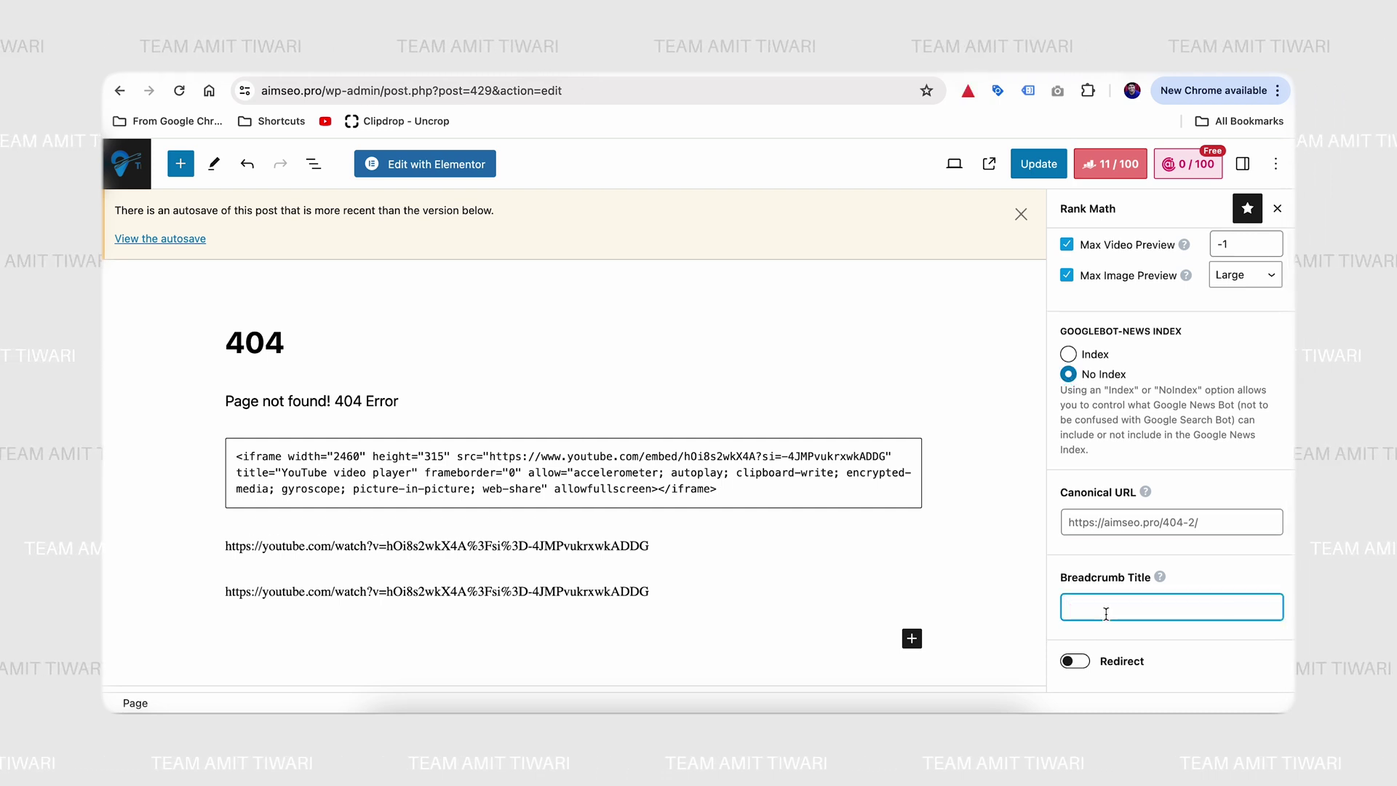